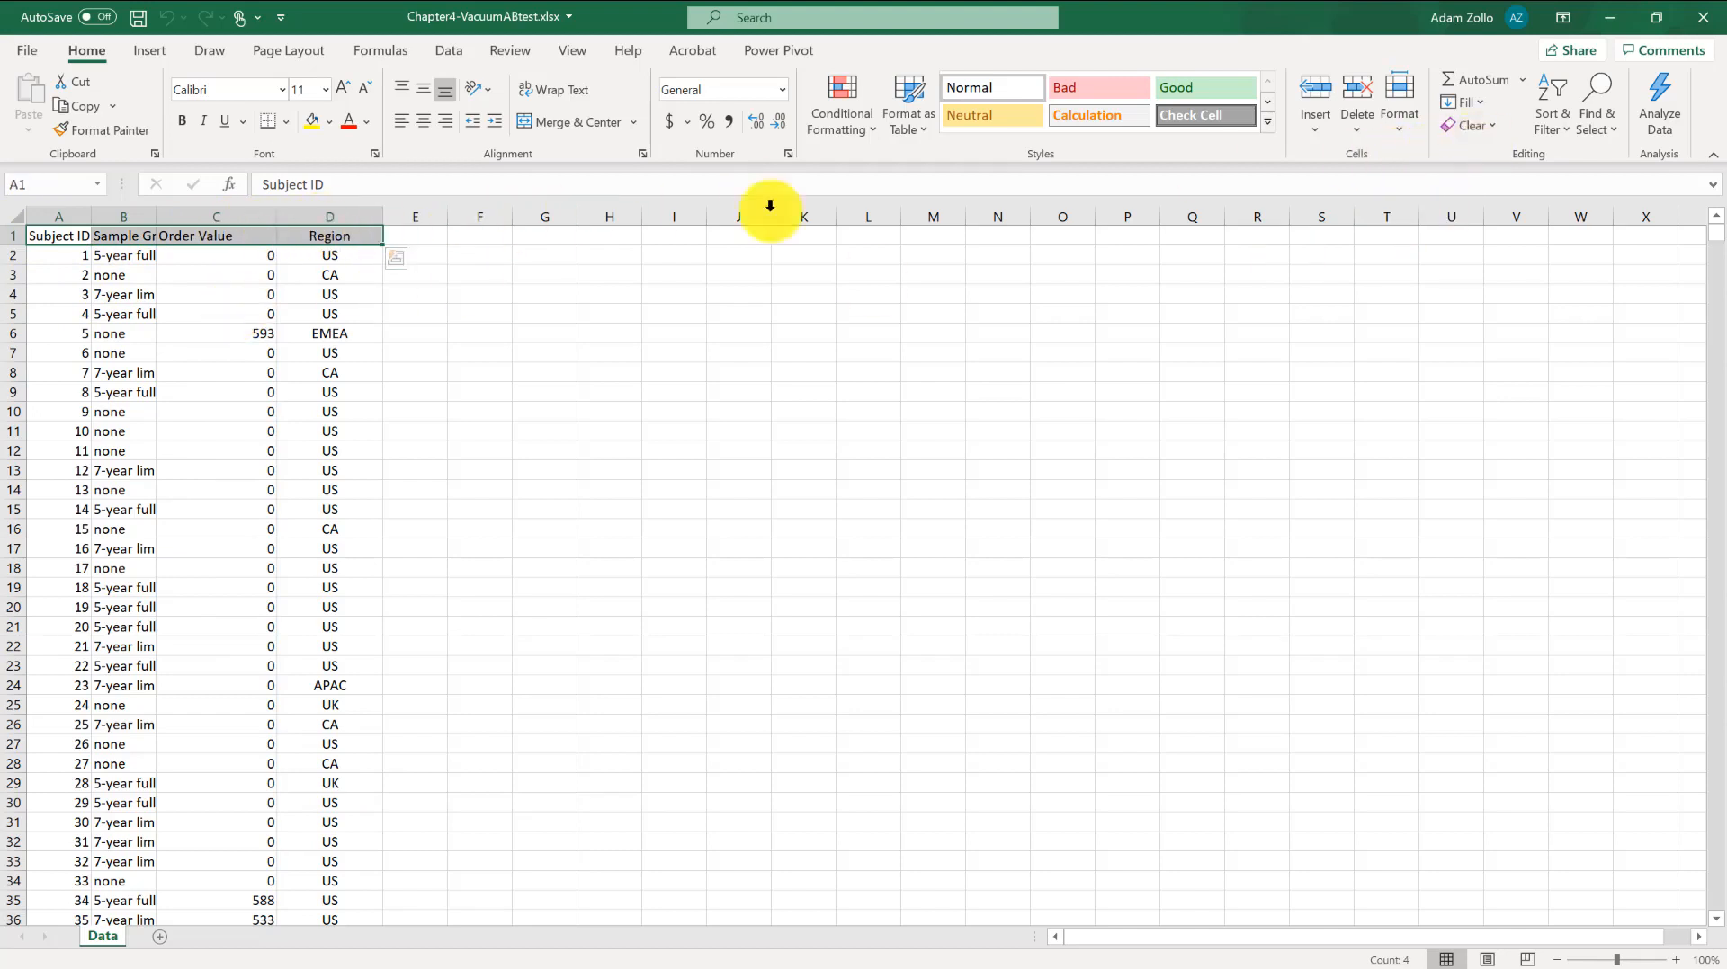
Step: Add filters to the header row and filter Sample Group to show only 5-year full
left_click(1551, 115)
left_click(1576, 249)
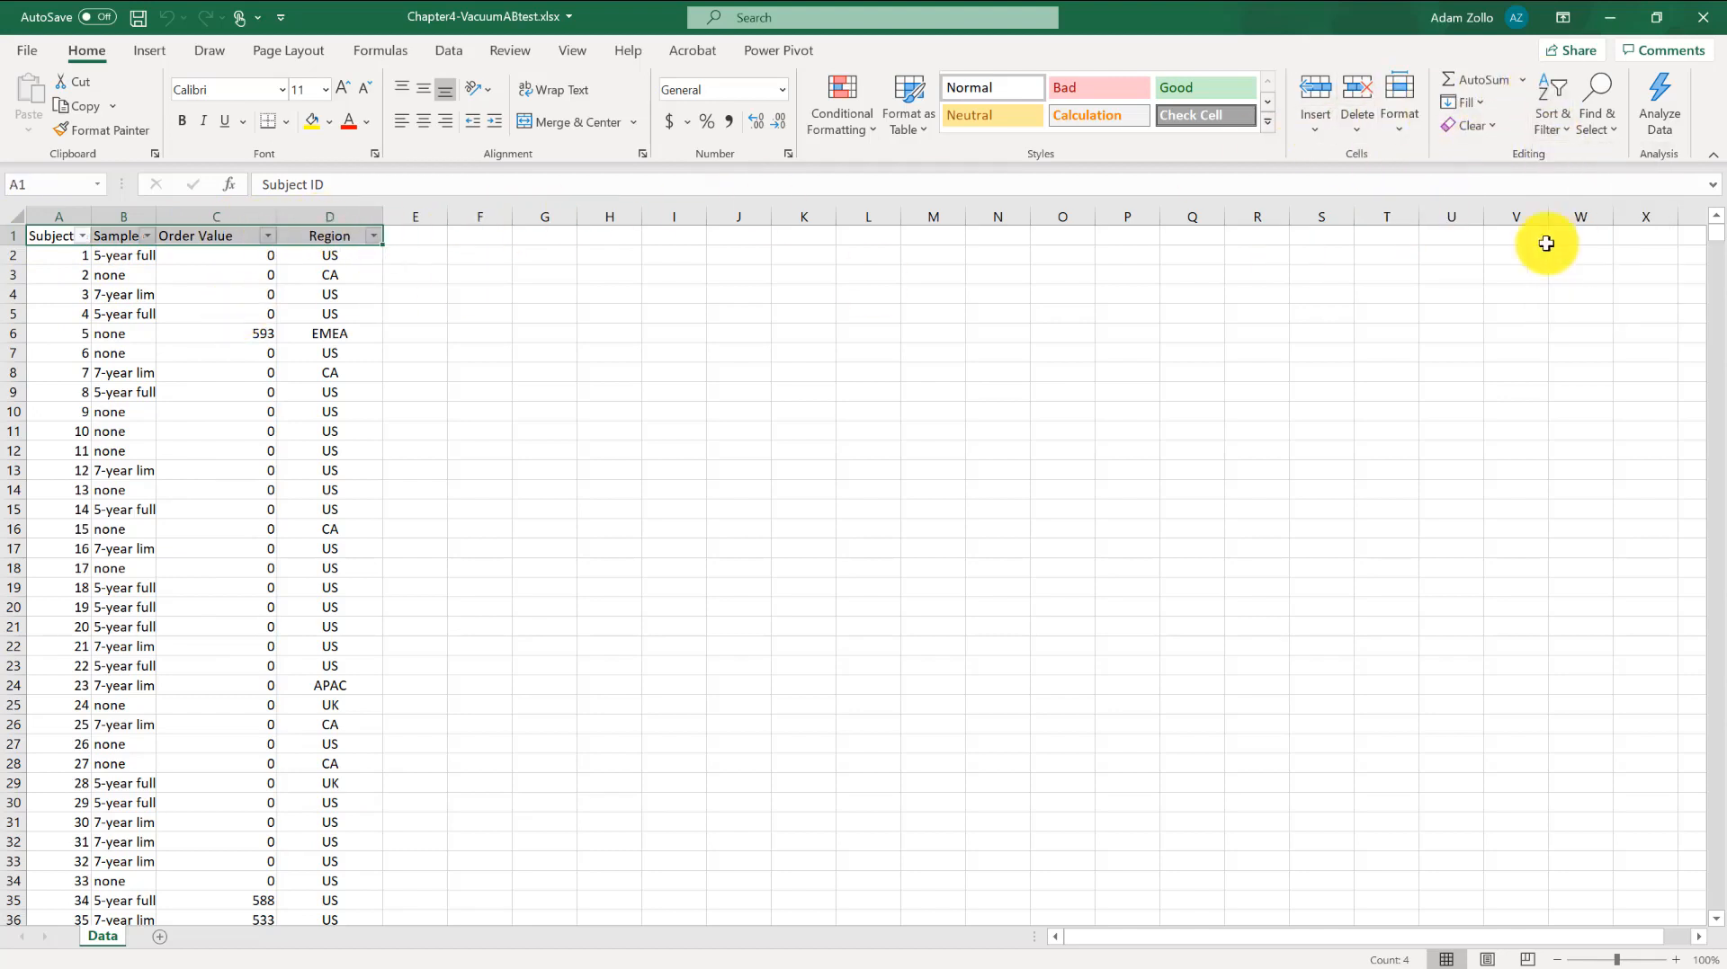
left_click(146, 236)
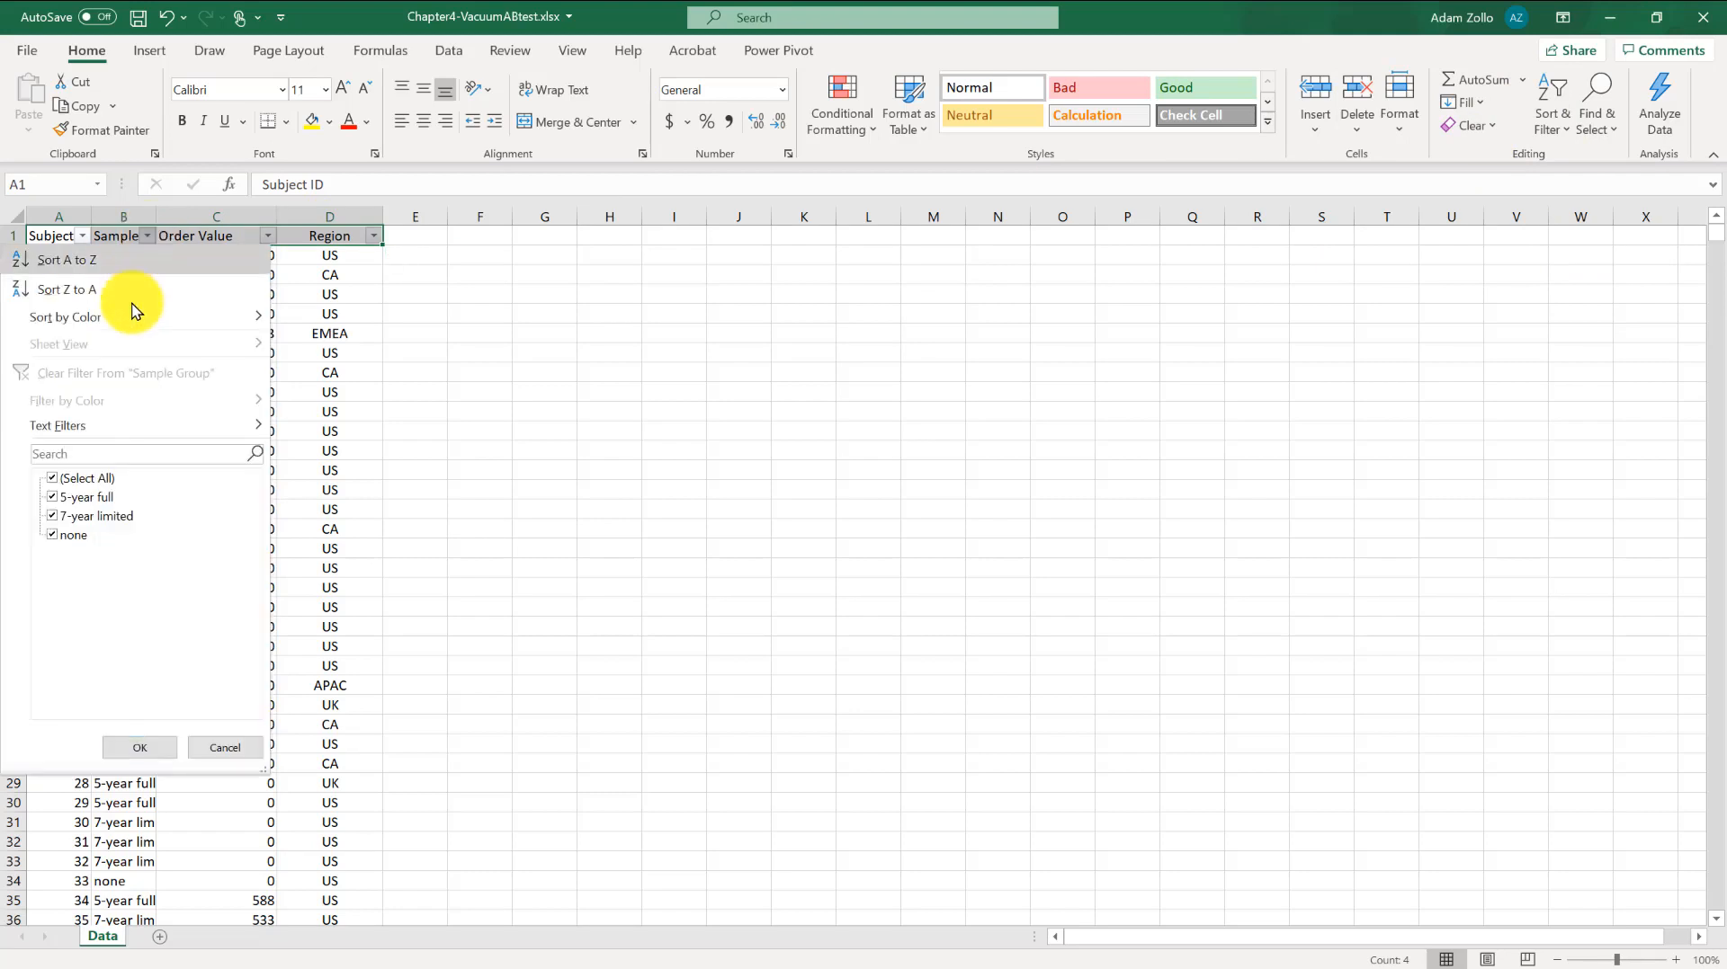
left_click(50, 517)
left_click(54, 535)
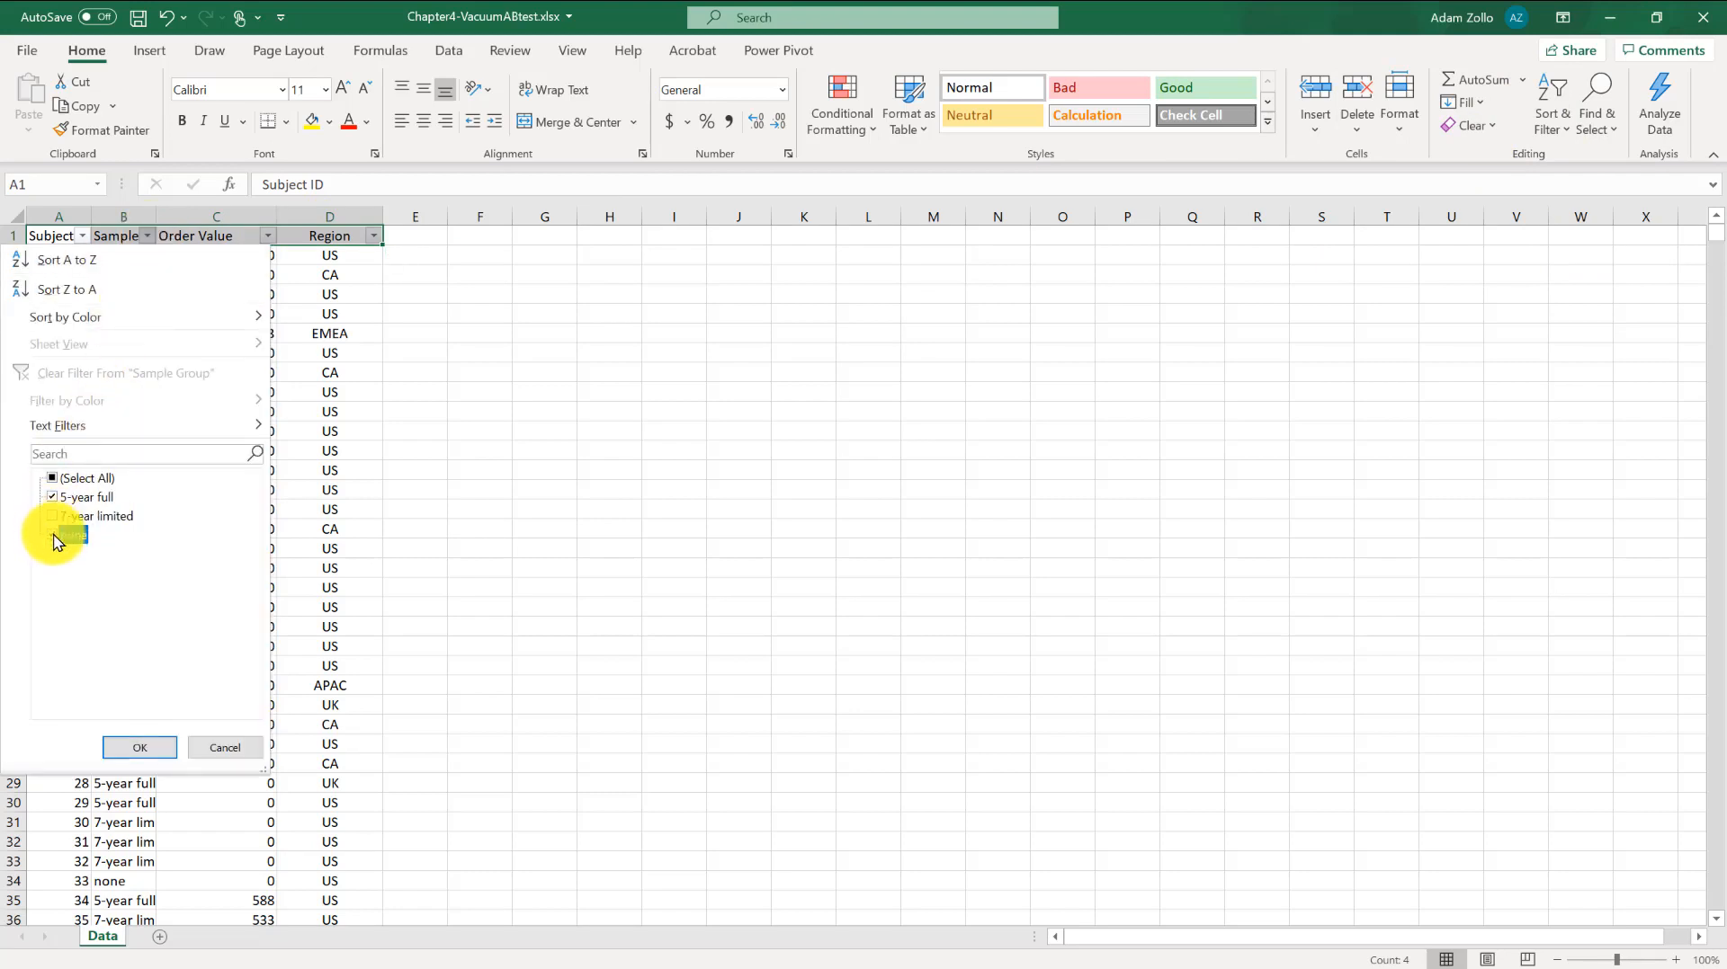
left_click(134, 749)
Step: Copy the filtered Sample Group and Order Value columns, and add a new worksheet named Analysis
left_click(135, 216)
left_click_drag(135, 215, 201, 216)
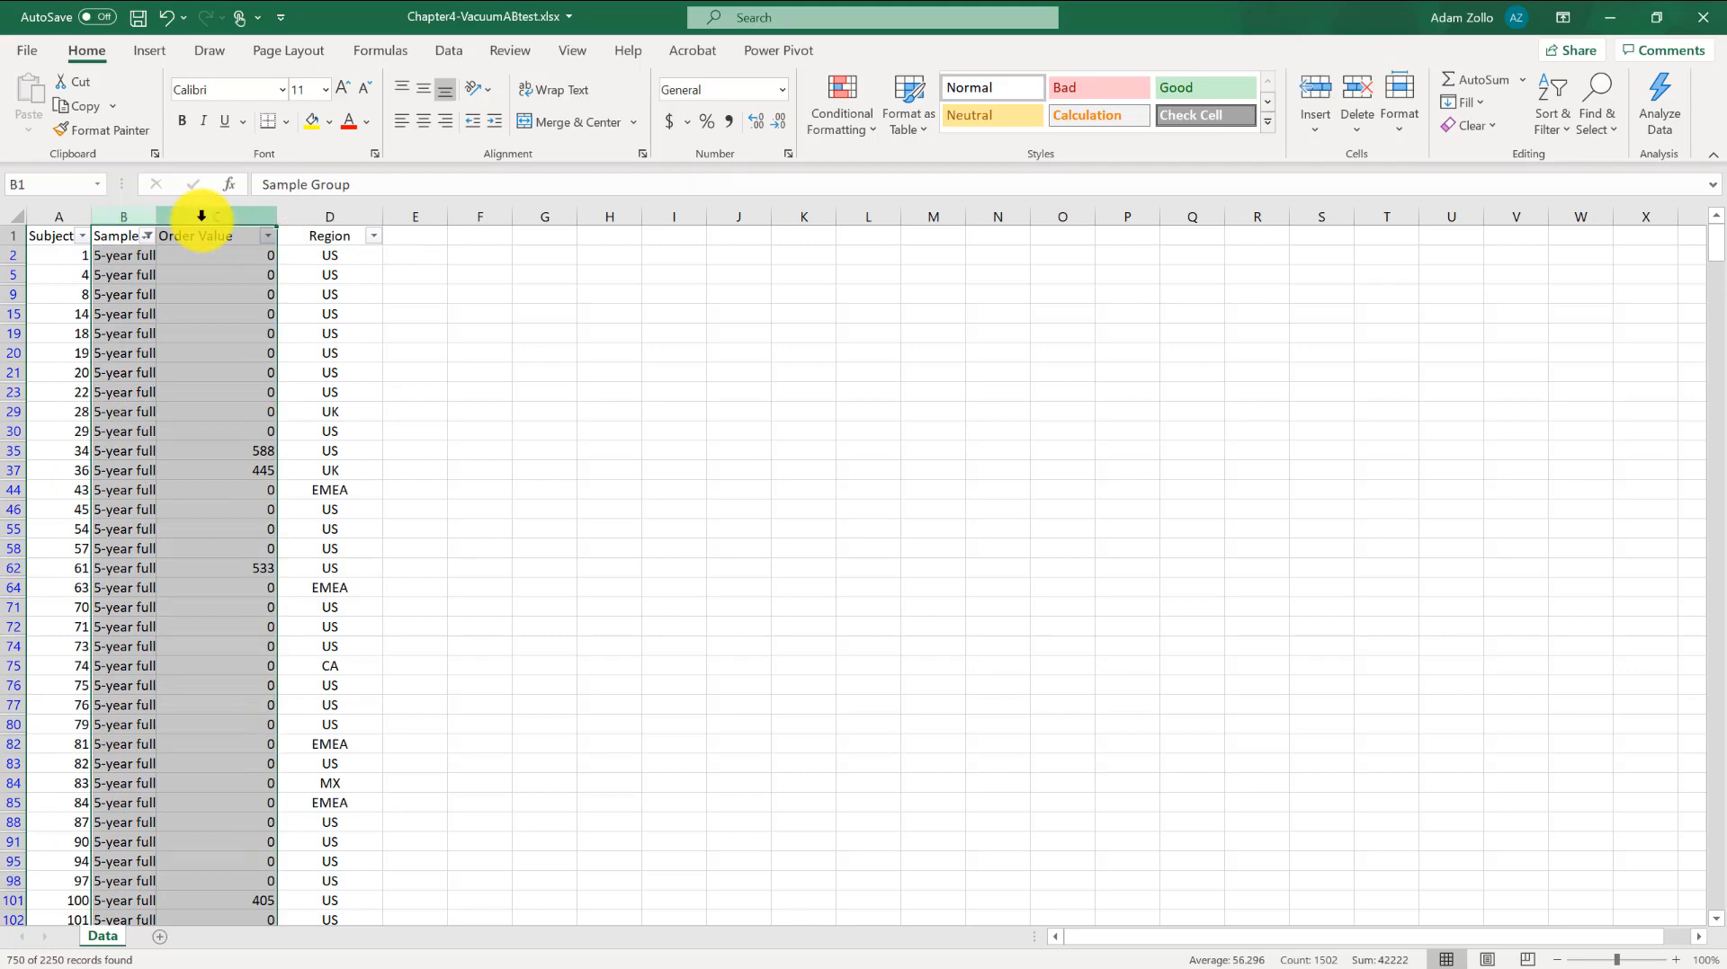
key("ctrl+c")
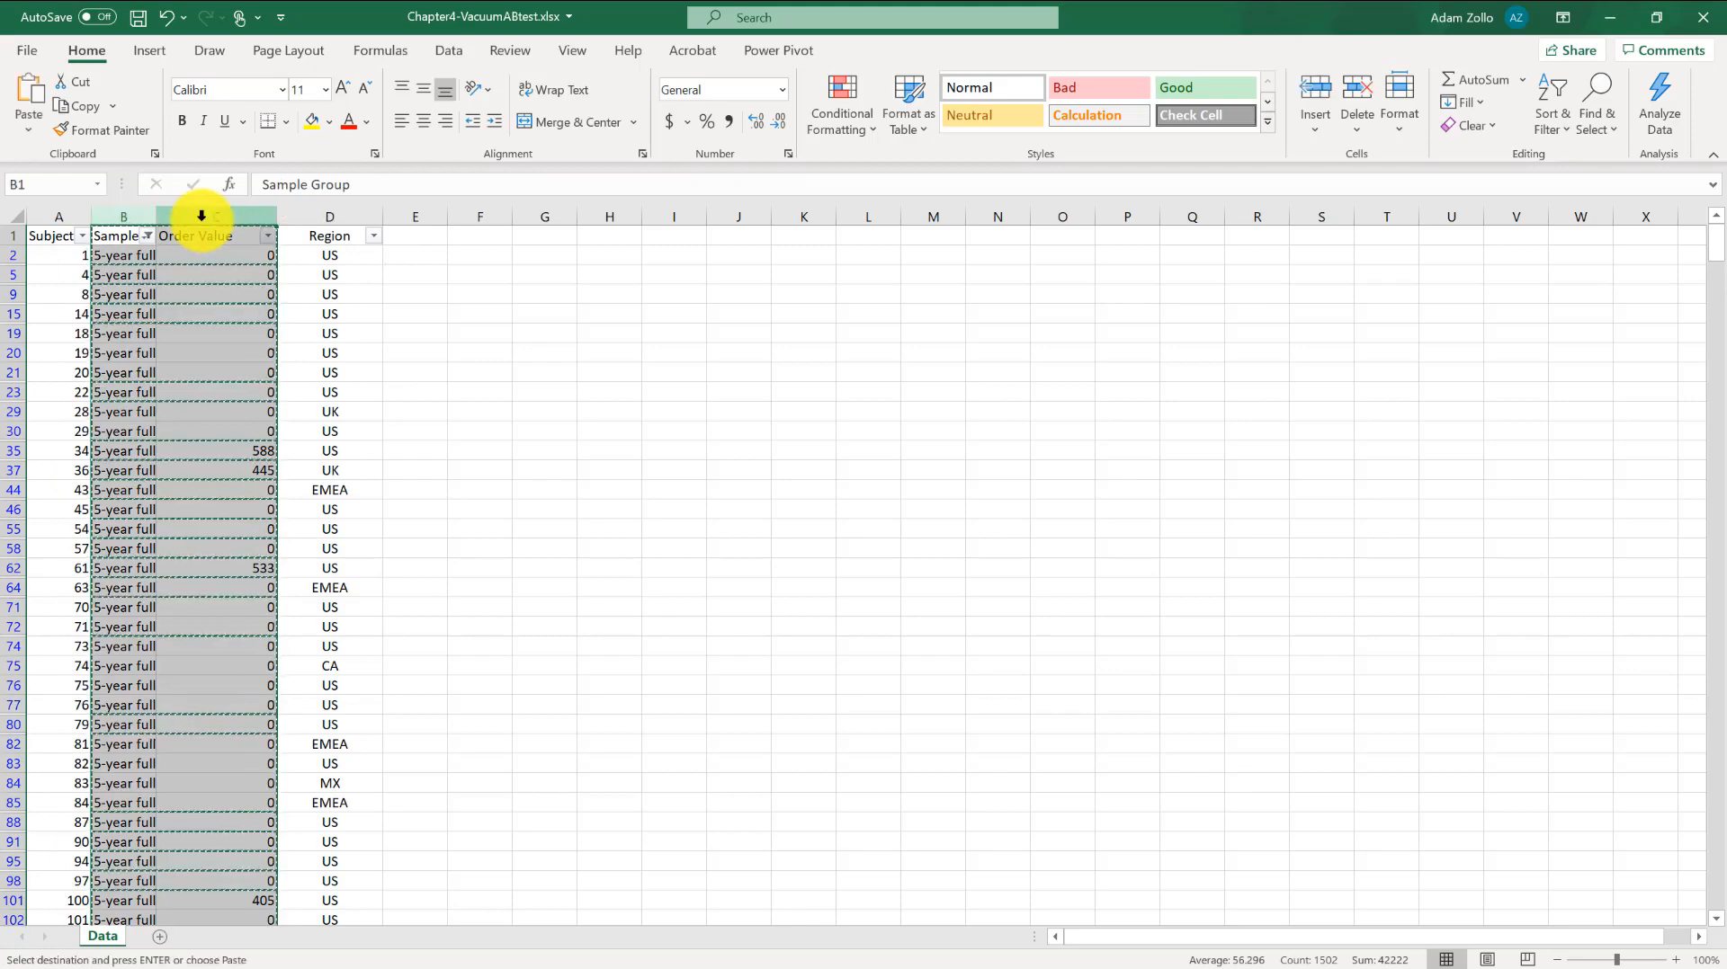
left_click(160, 944)
double_click(159, 936)
type("A")
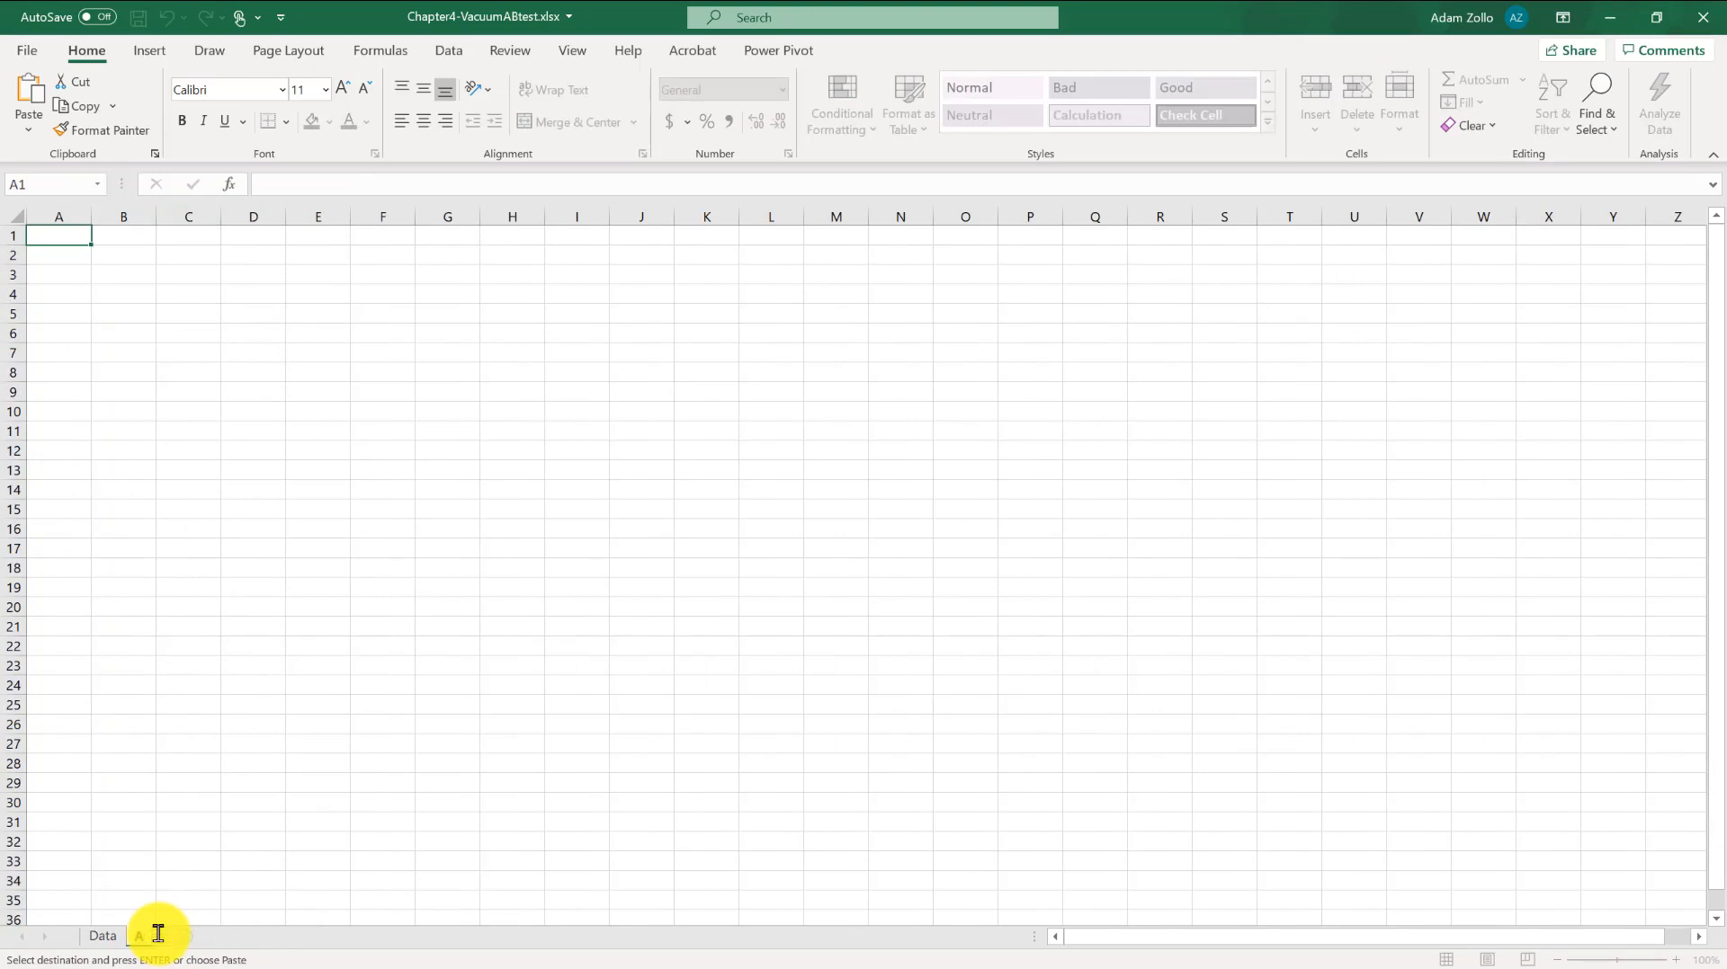
type("nalysis")
key("Return")
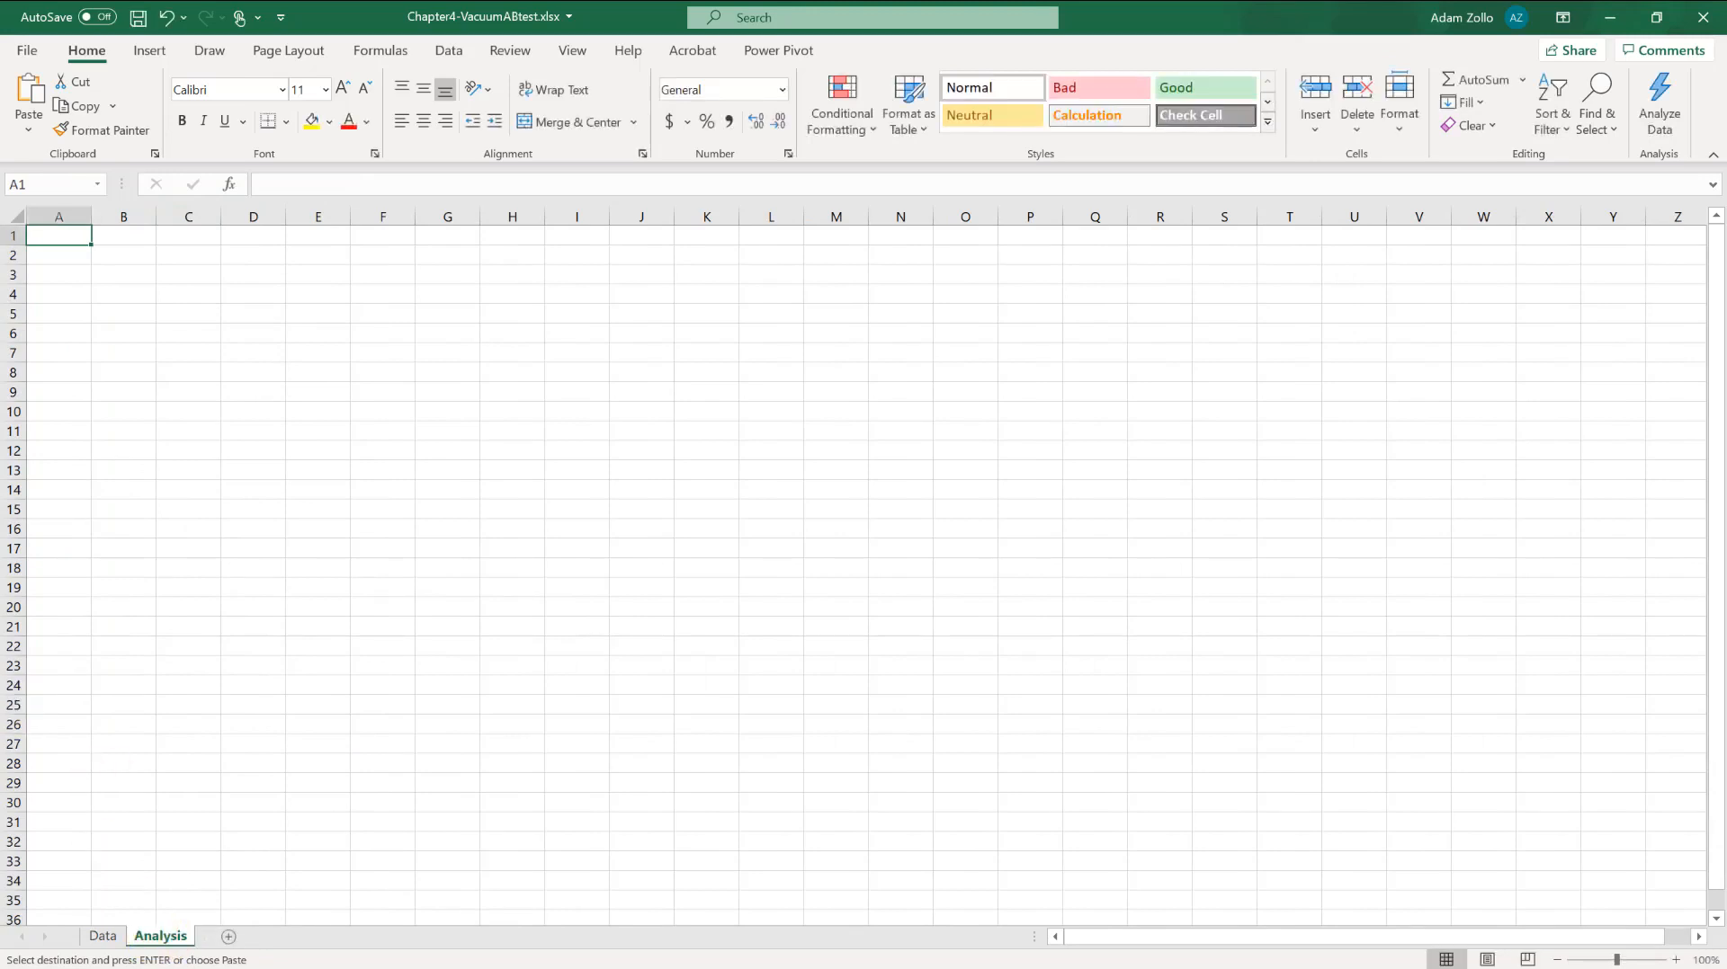
Step: Paste the copied 5-year full data into columns A and B of the Analysis sheet
left_click_drag(59, 217, 122, 230)
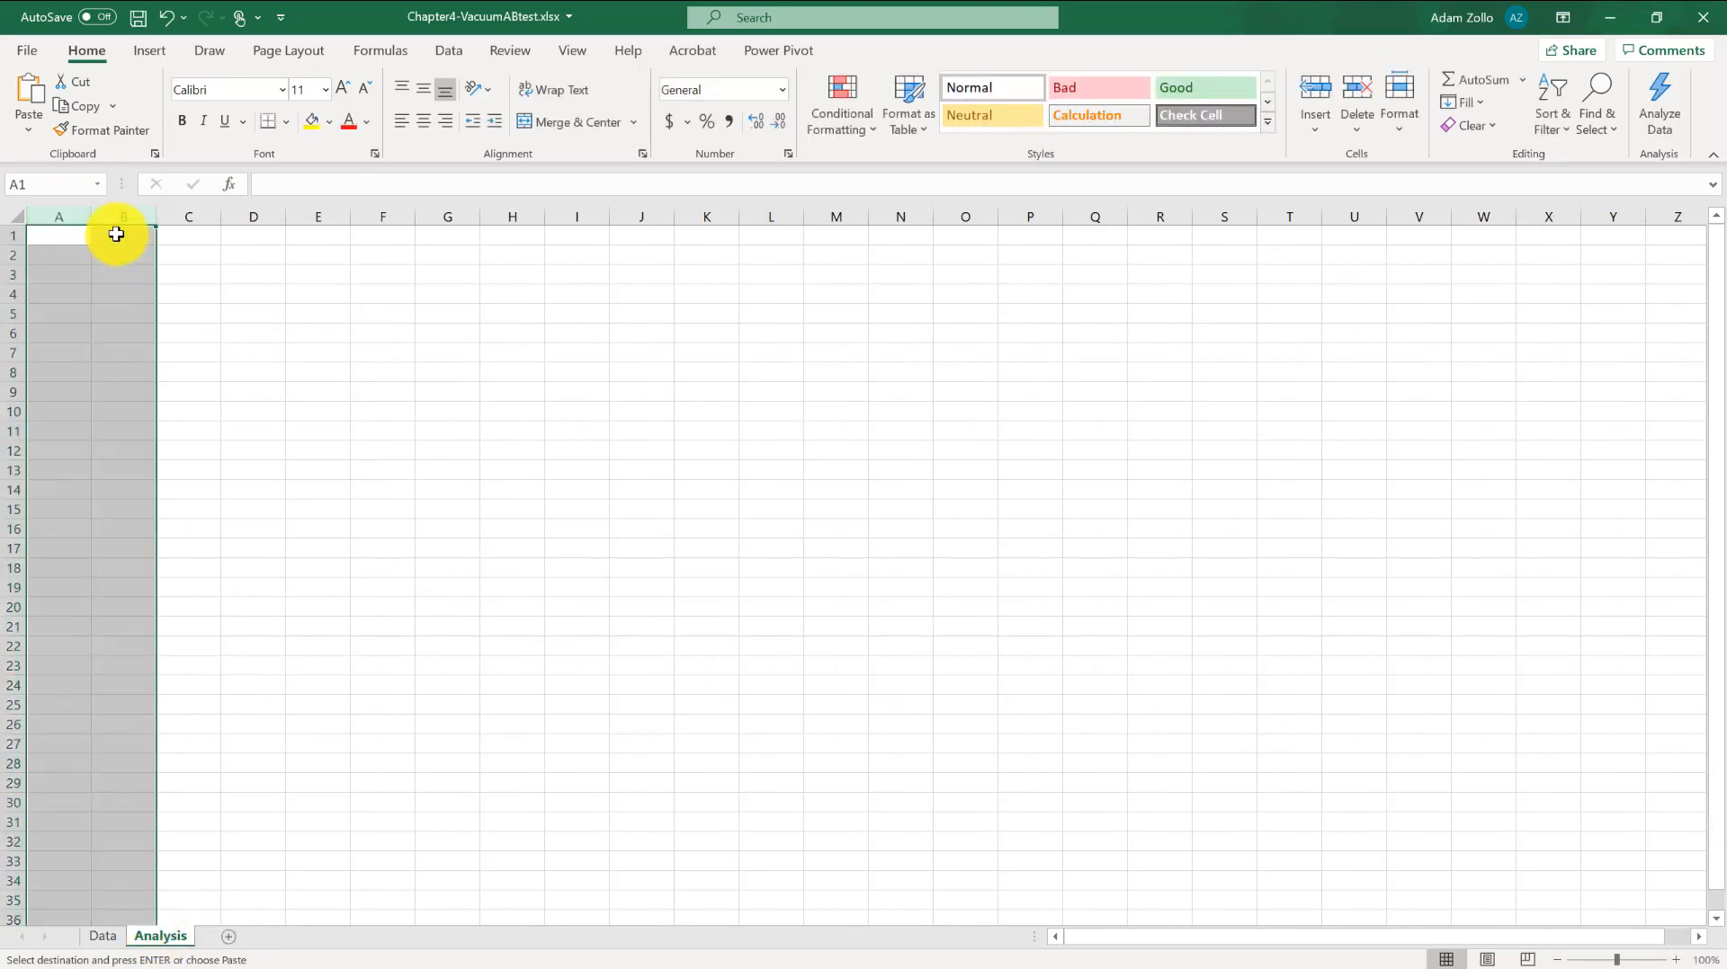
key("ctrl+v")
left_click(169, 252)
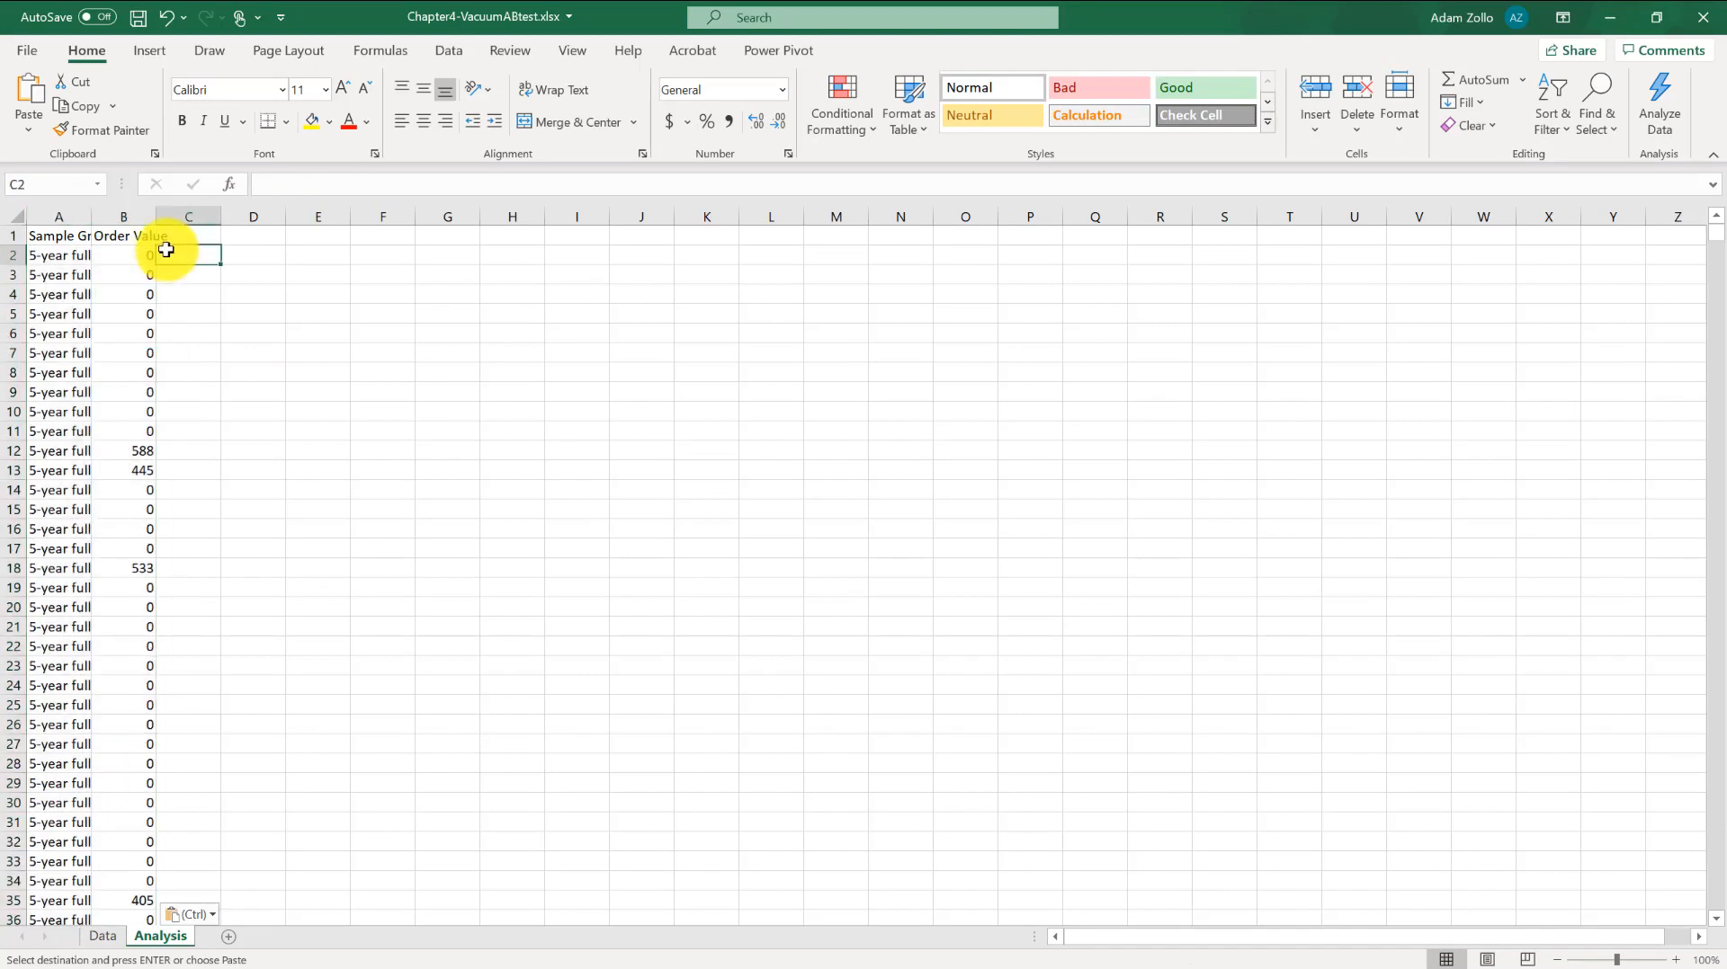
Step: Rename the Order Value header in B1 to 5-year Full and delete the Sample Group column A
left_click(109, 235)
type("5-year Full")
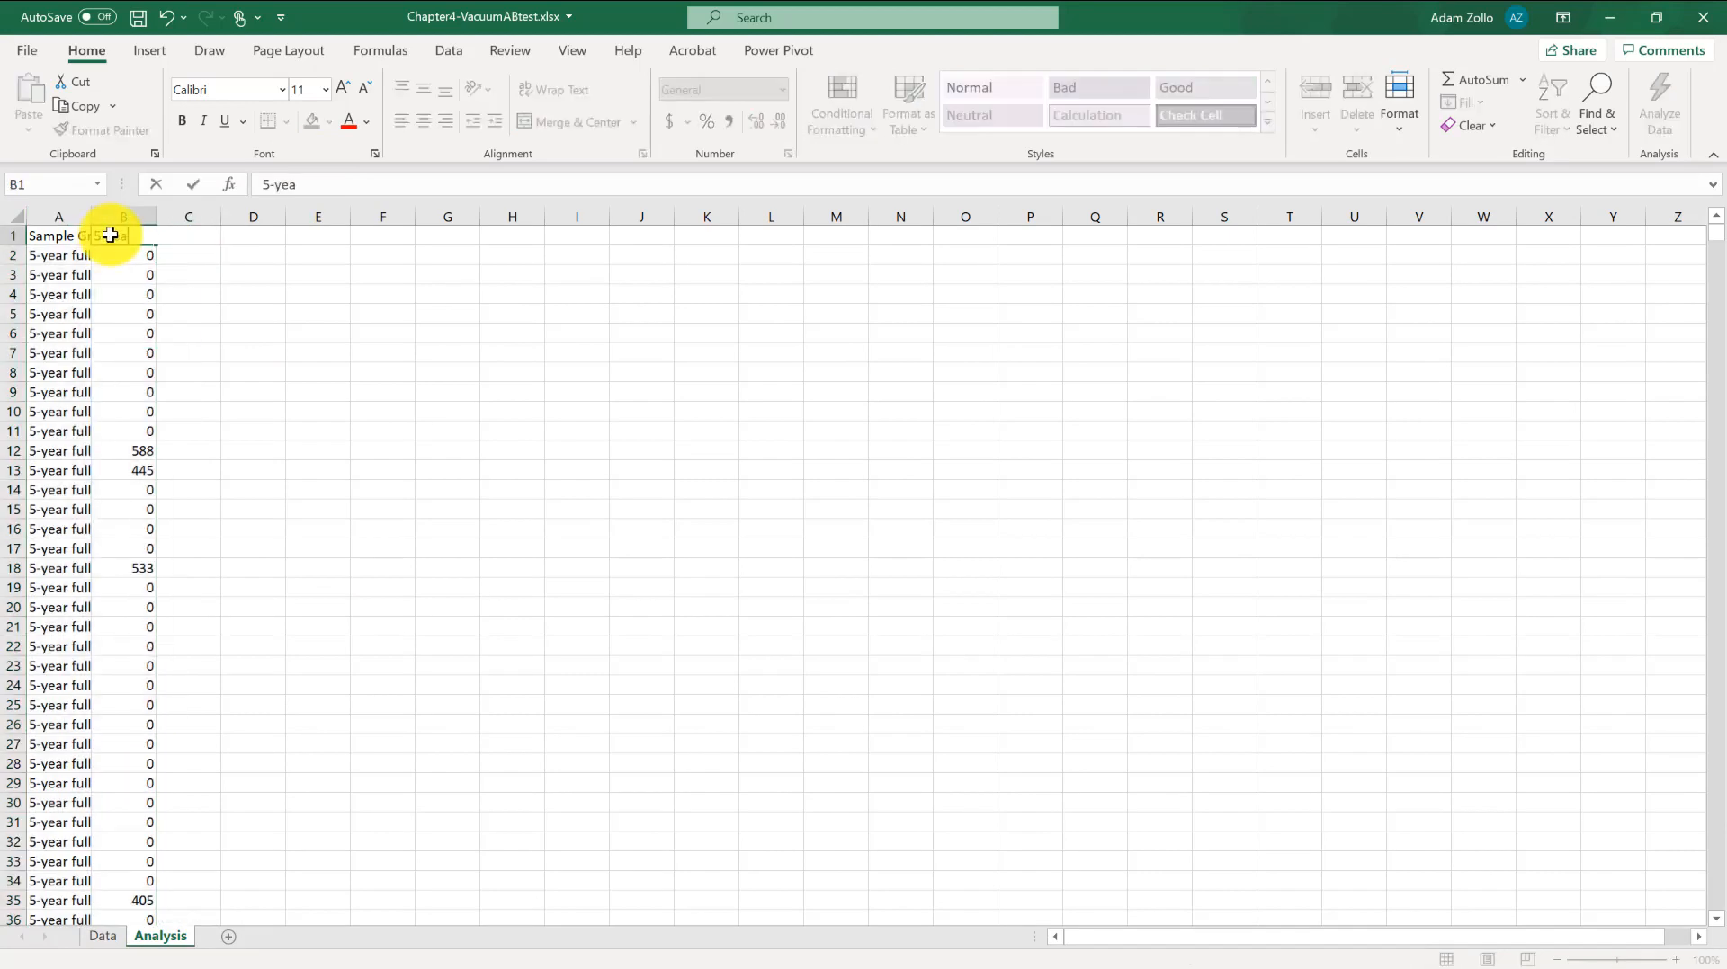
key("Return")
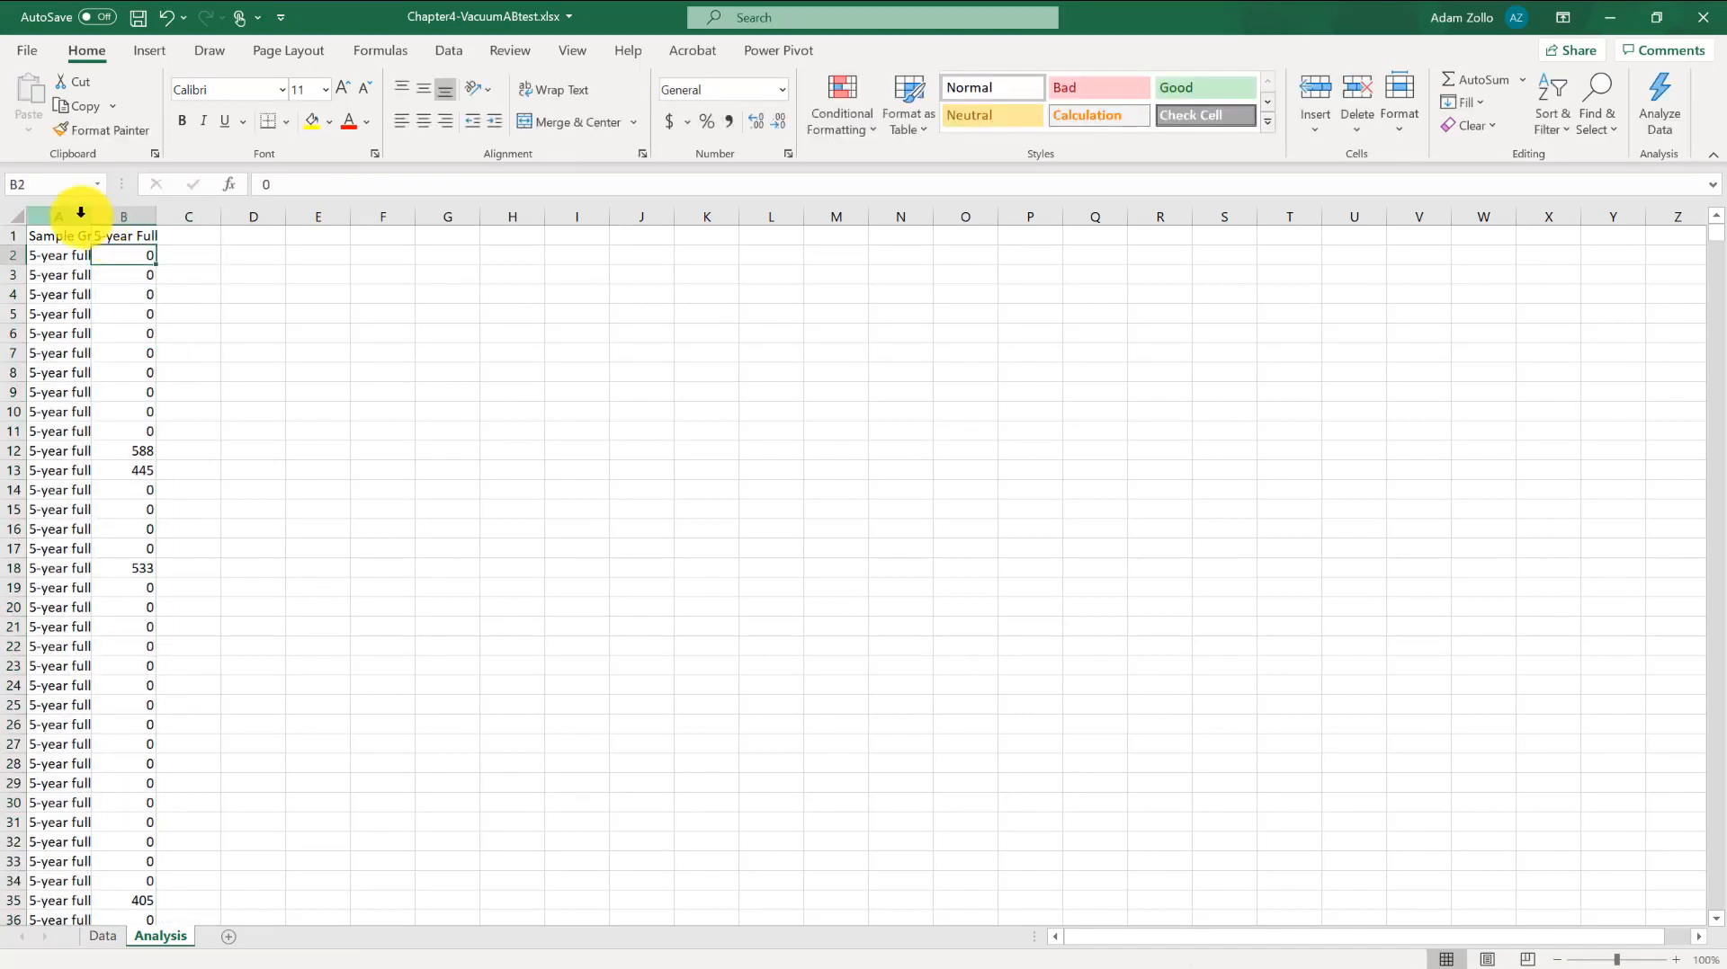
left_click(78, 217)
key("Delete")
right_click(74, 216)
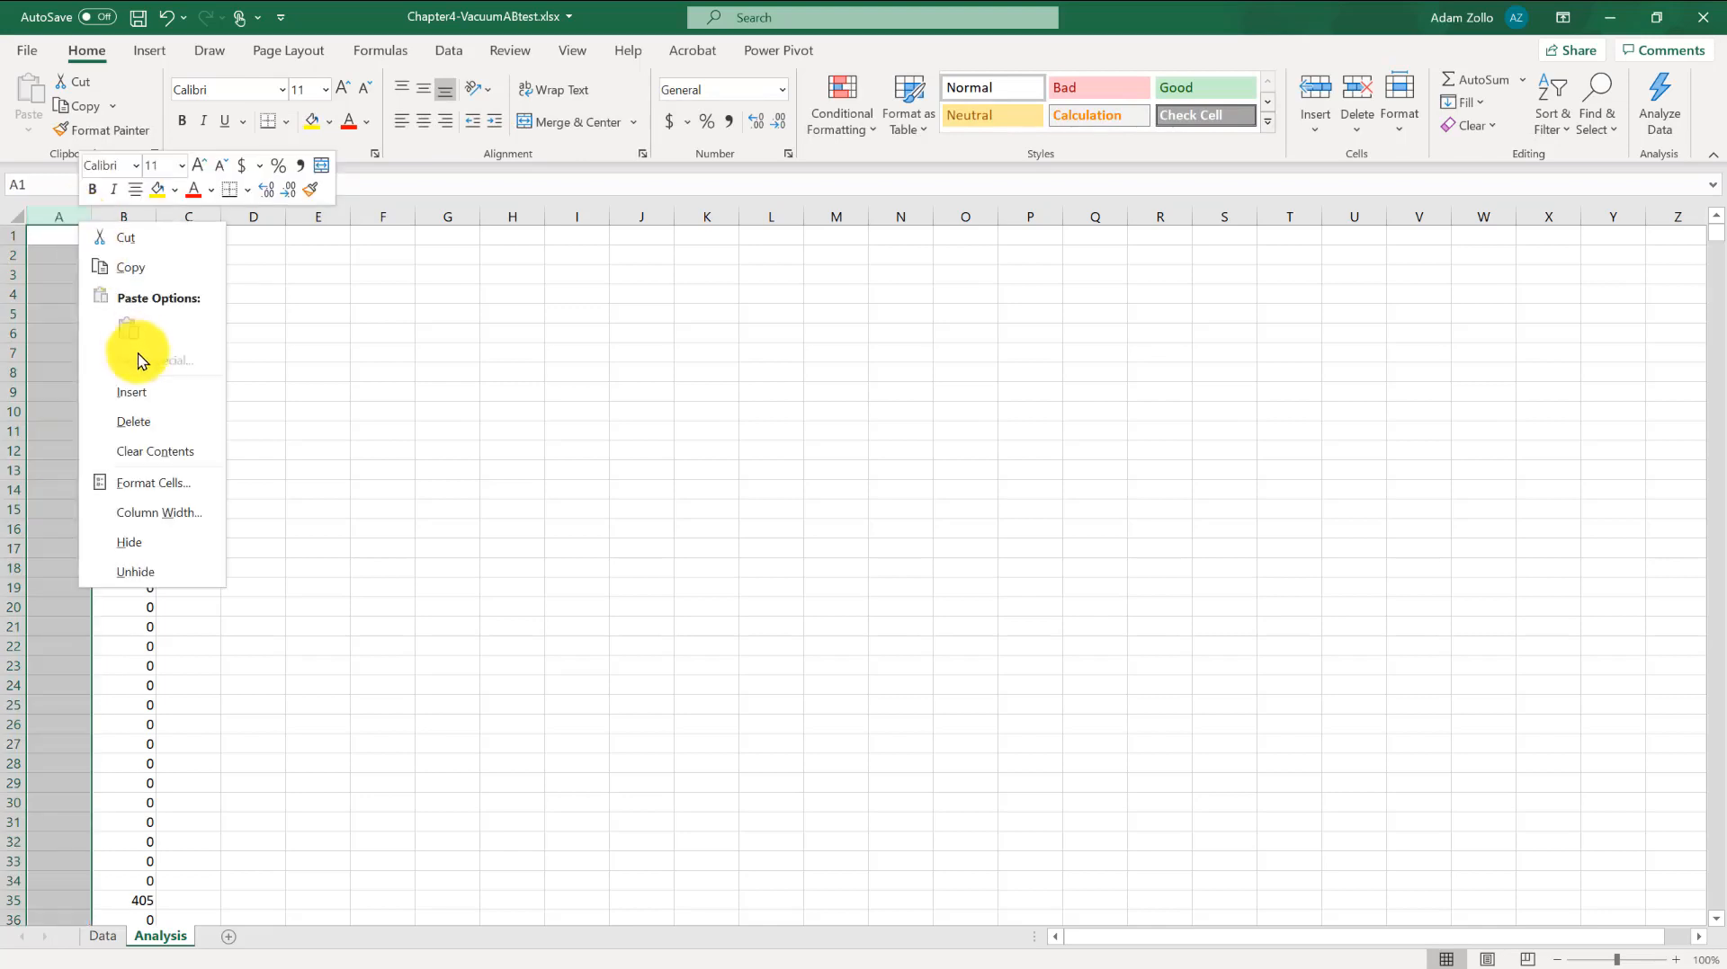
left_click(144, 416)
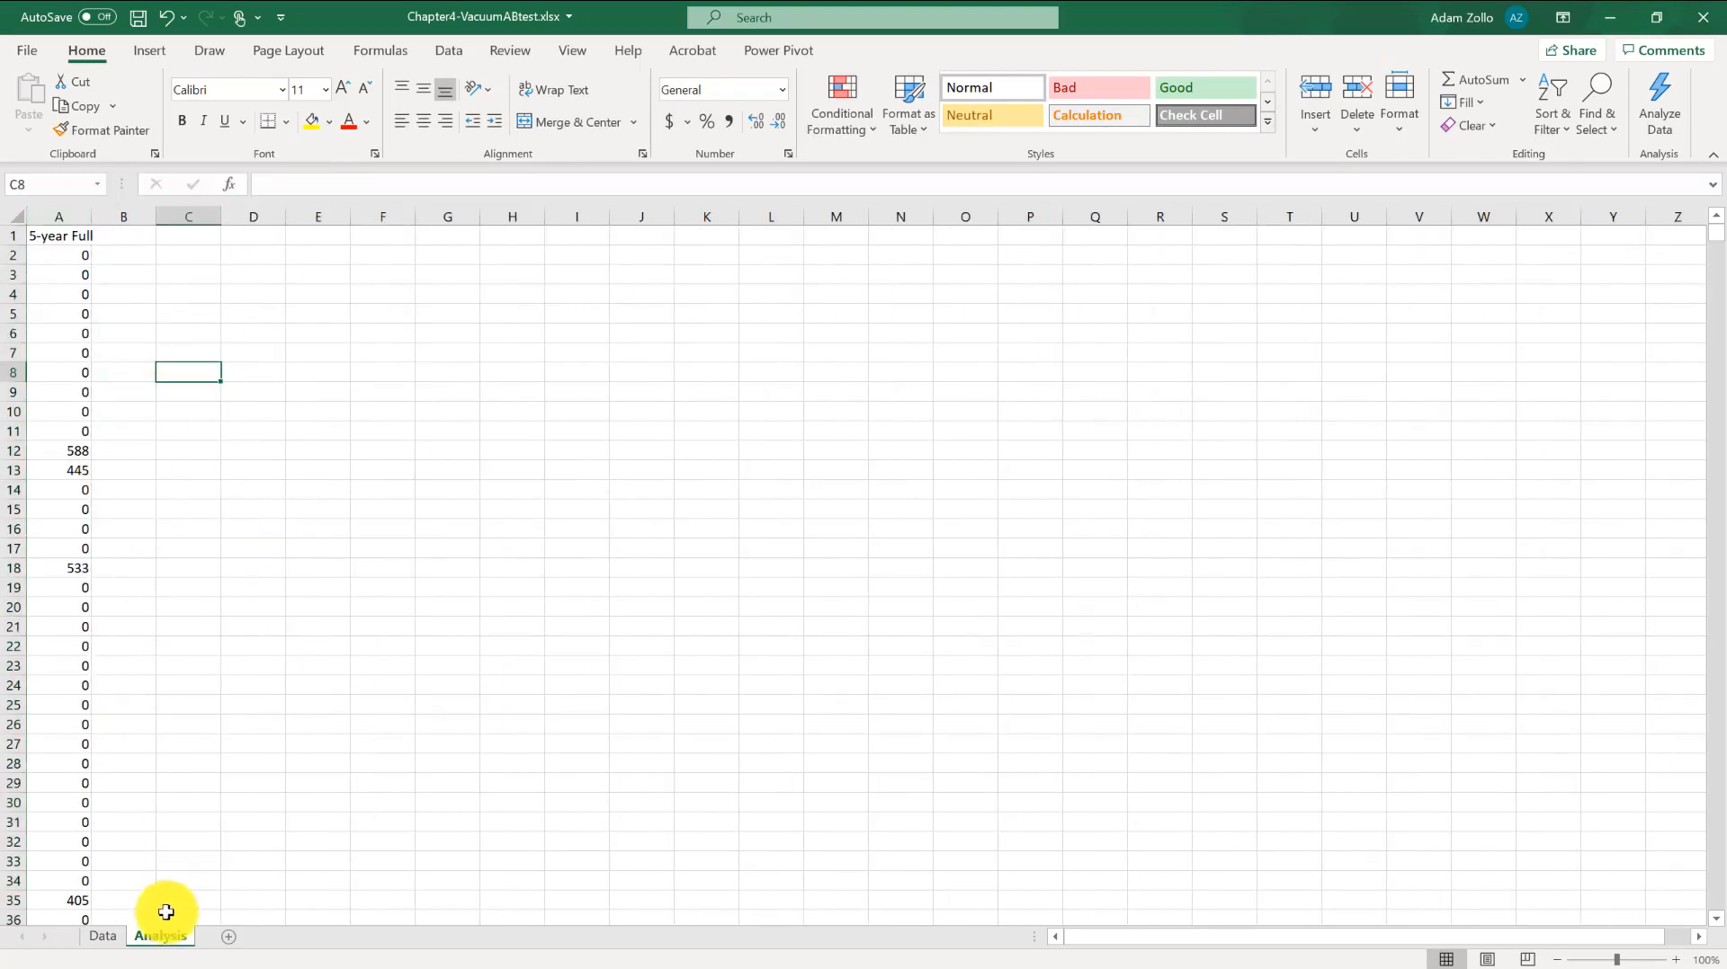
Step: On the Data sheet, change the Sample Group filter to show only 7-year limited
left_click(103, 940)
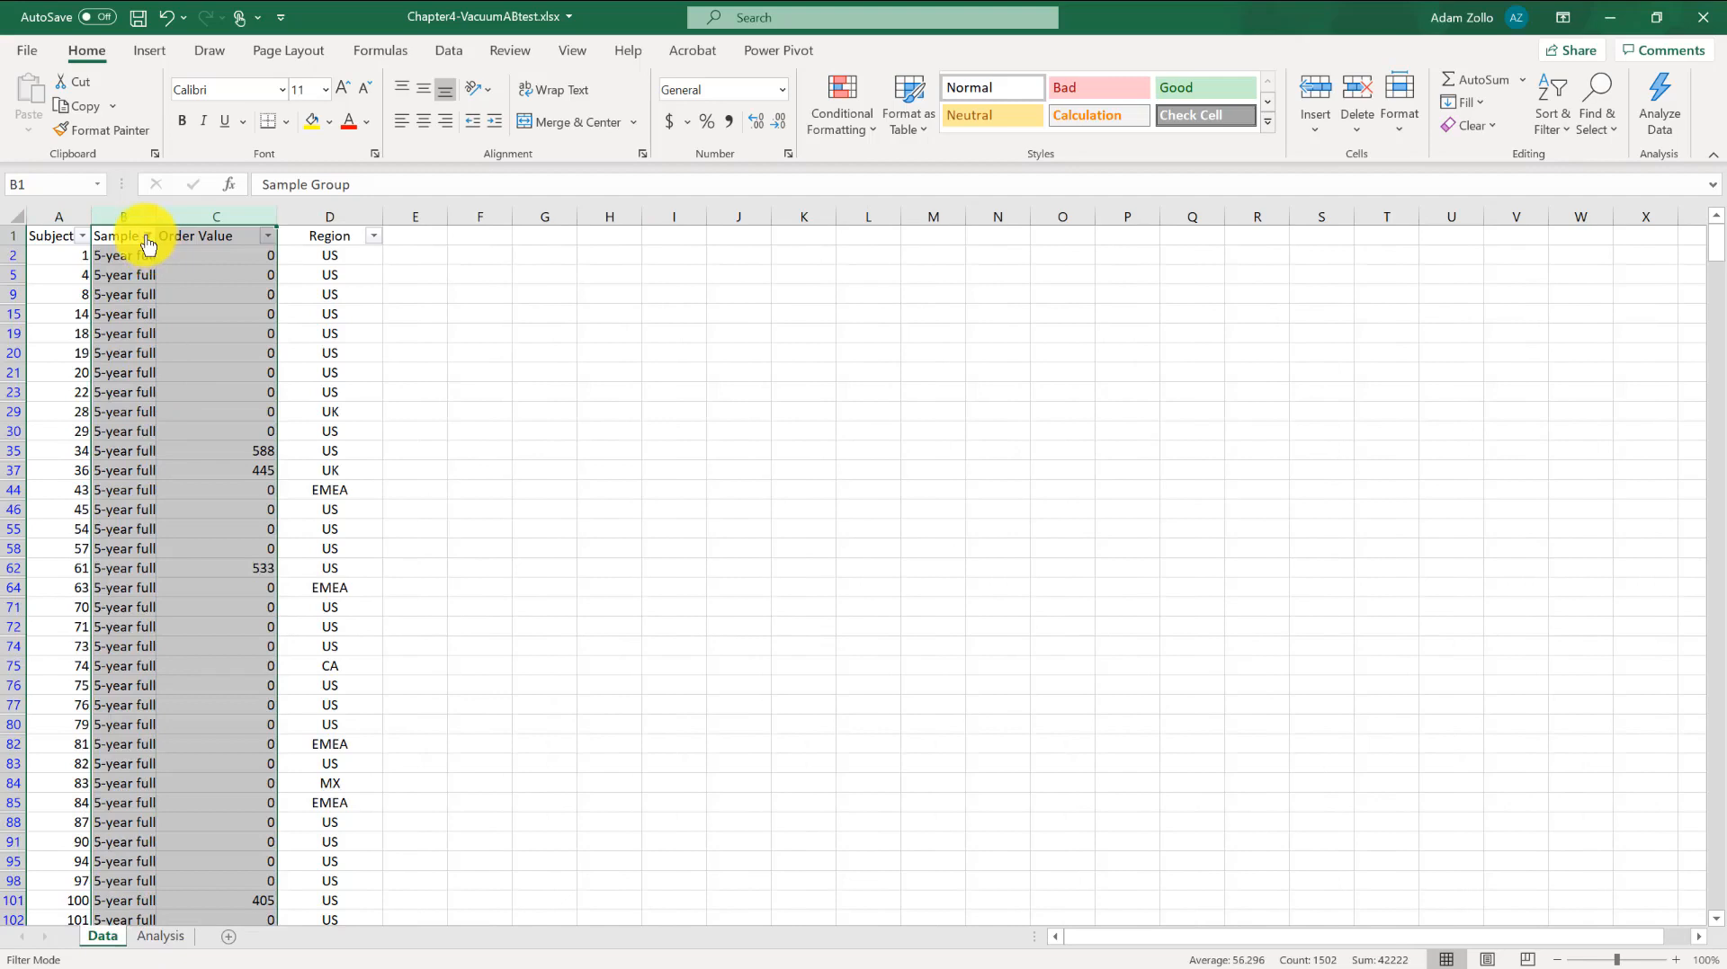
left_click(146, 237)
left_click(52, 516)
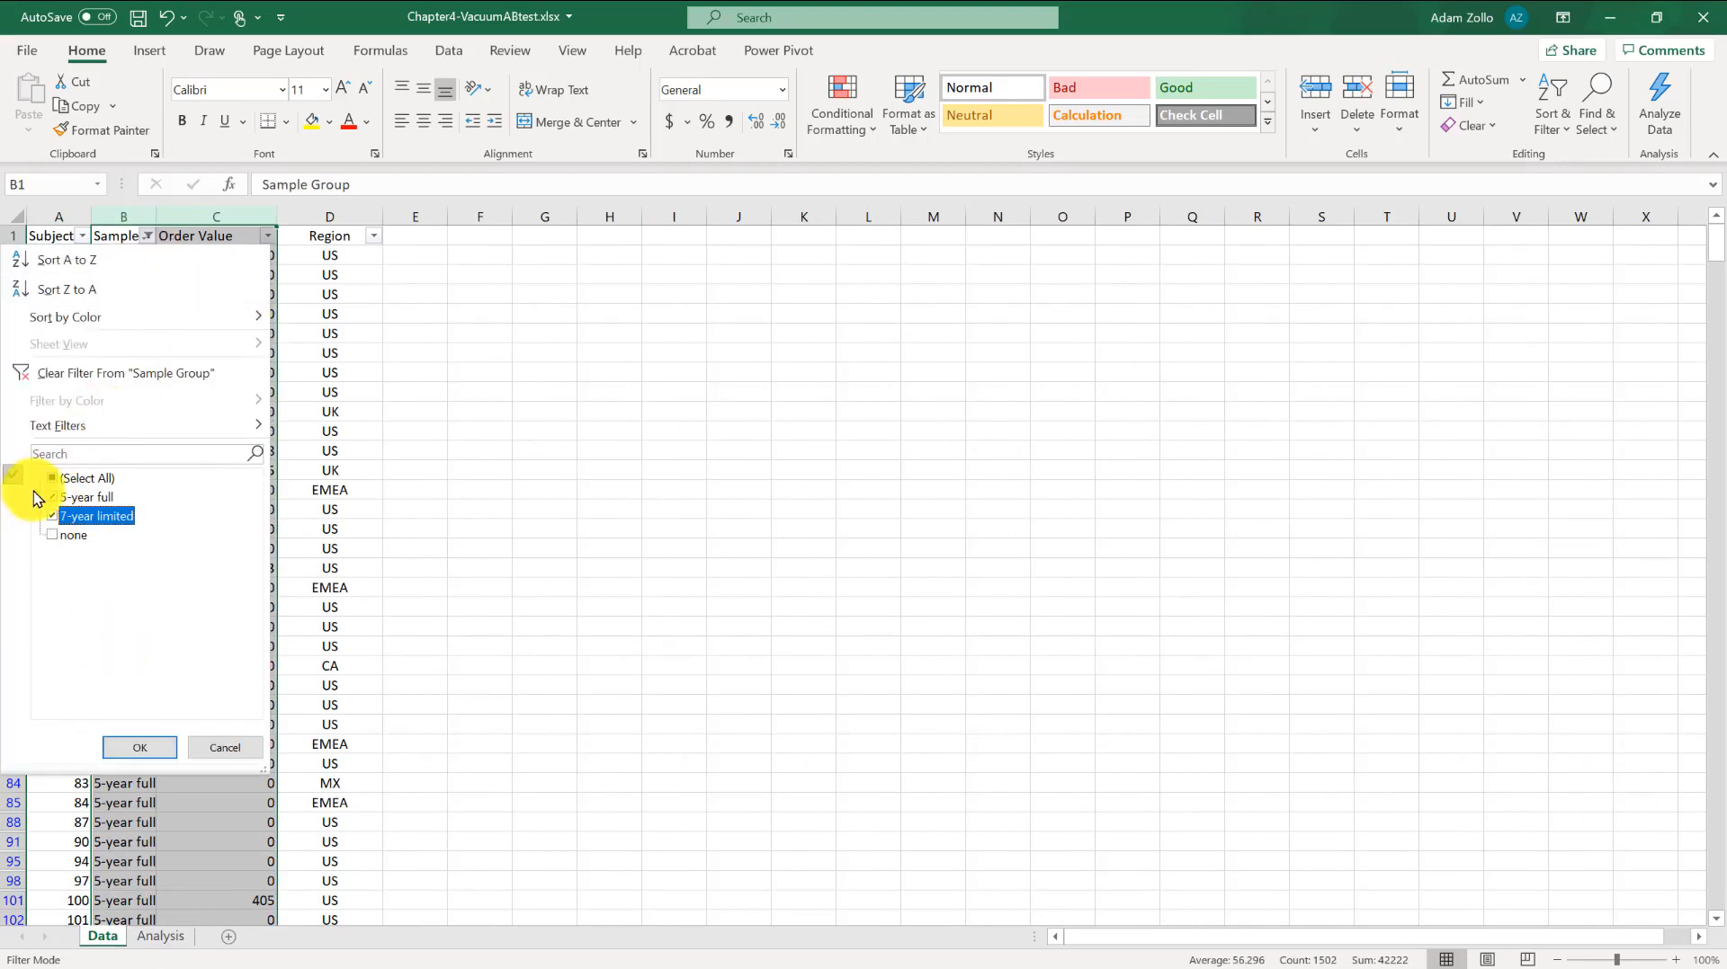
left_click(51, 496)
left_click(140, 747)
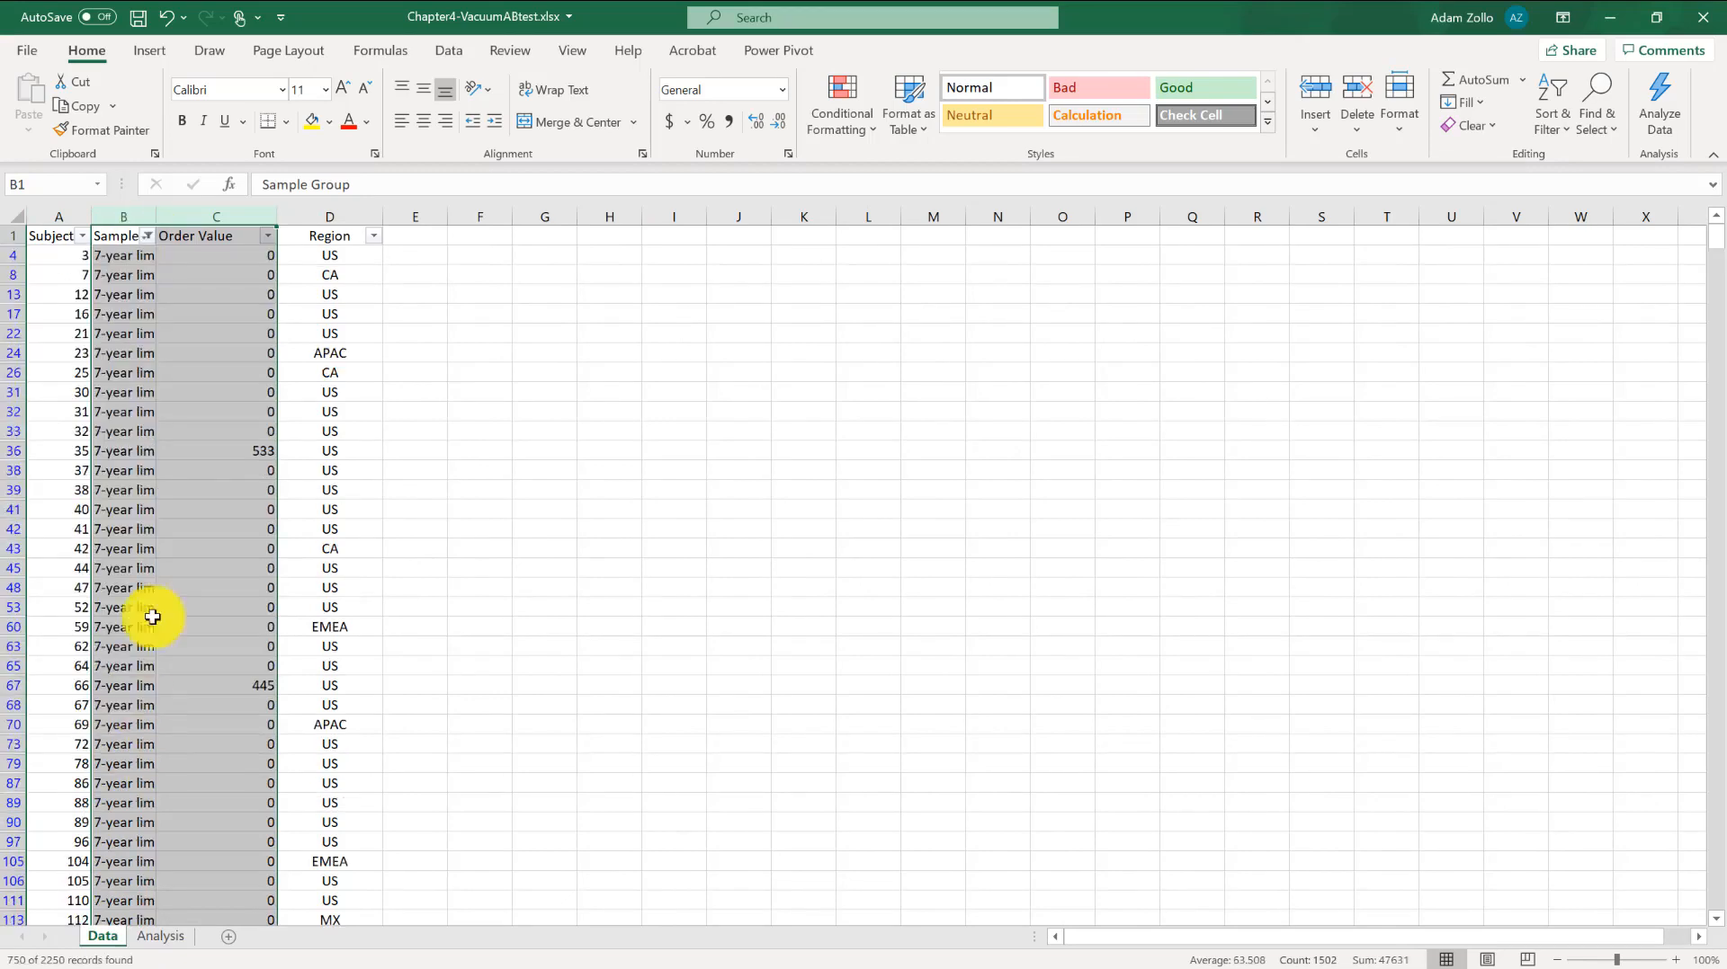
Step: Copy the filtered Sample Group and Order Value columns into columns B and C of the Analysis sheet
key("ctrl+c")
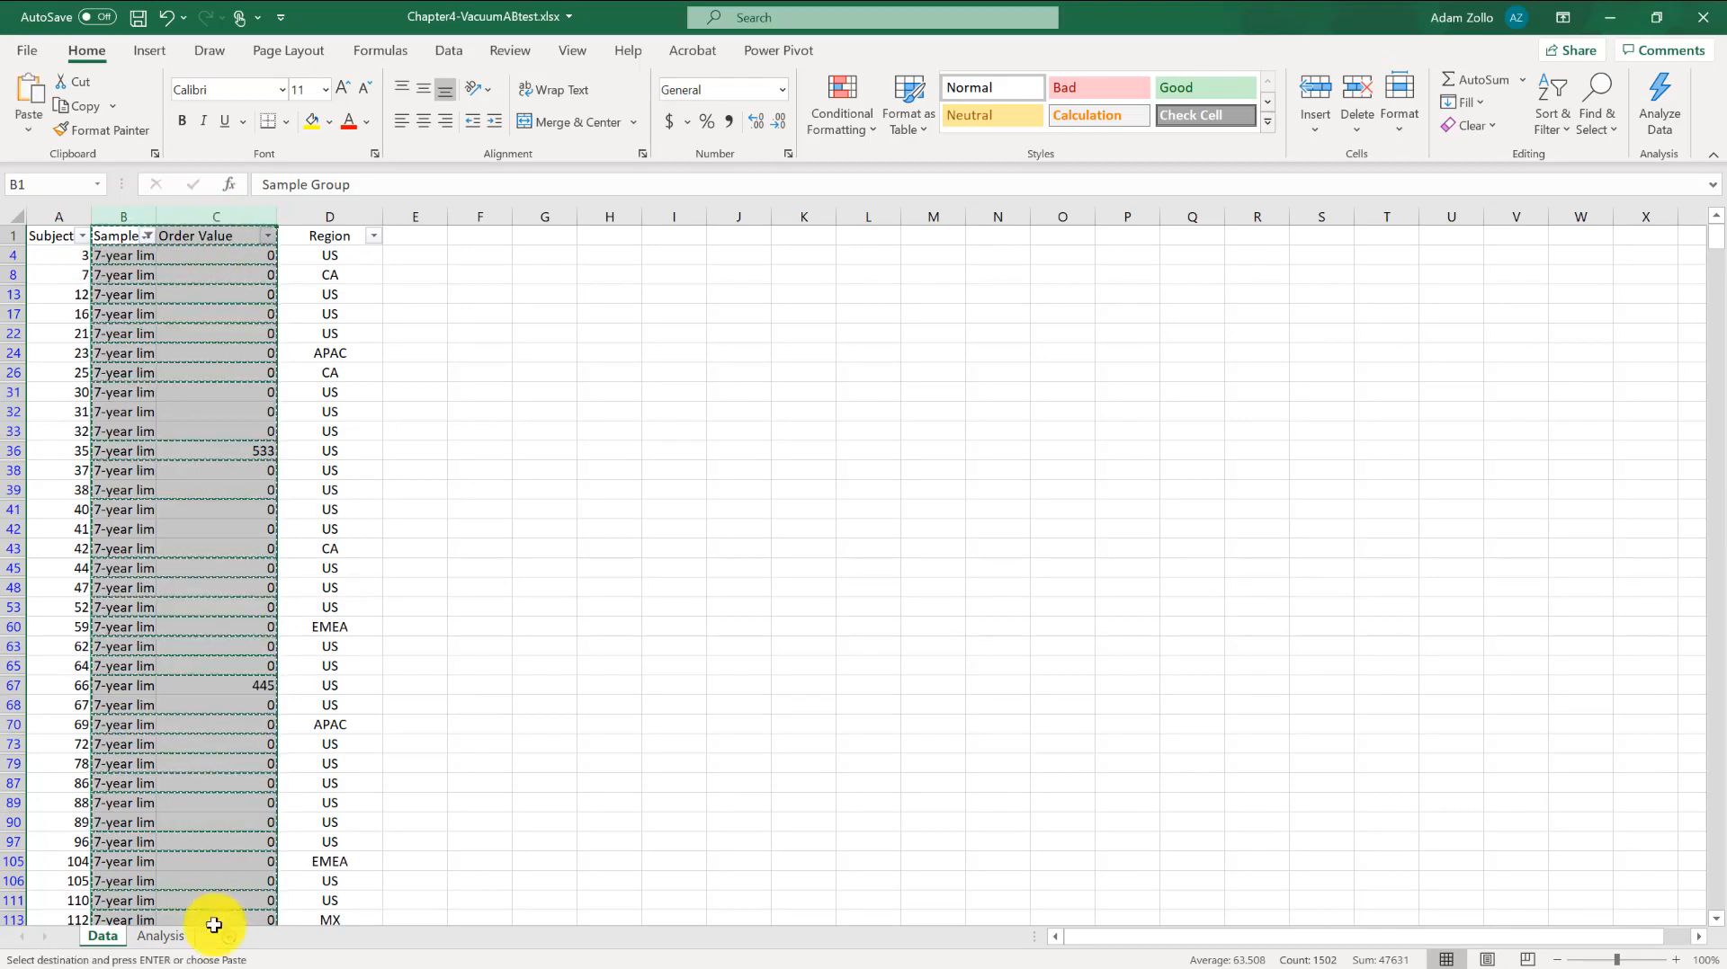
left_click(162, 937)
left_click(191, 371)
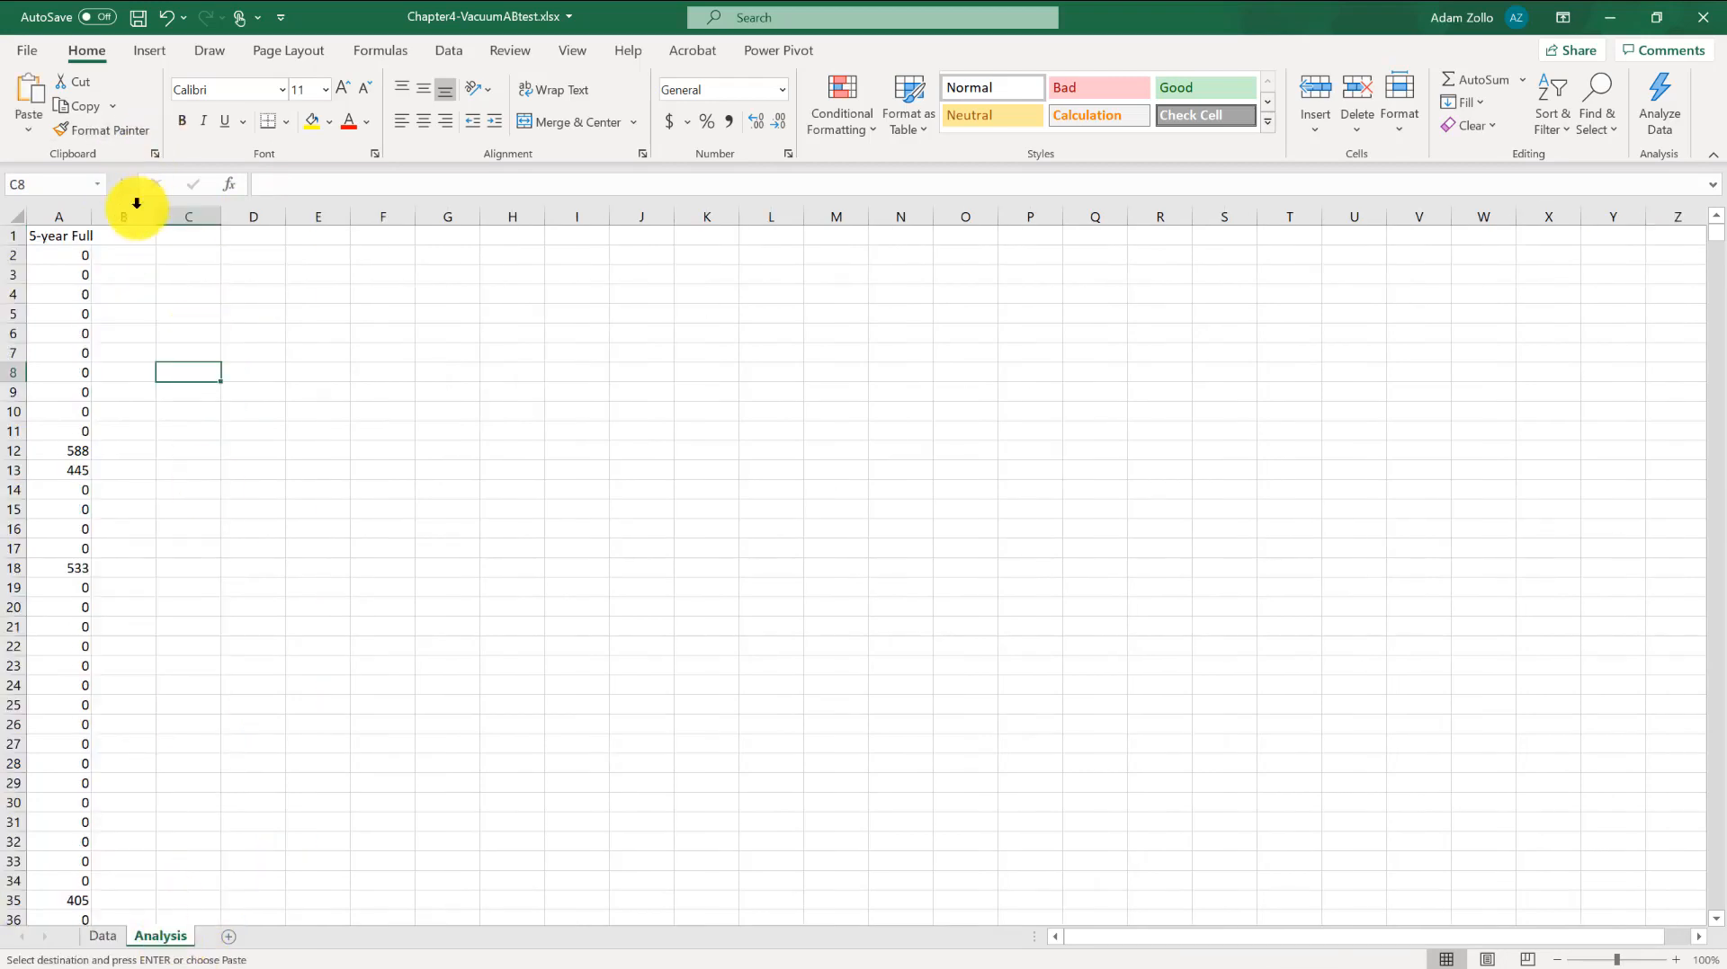
left_click_drag(135, 217, 178, 220)
key("ctrl+v")
Step: Rename the Order Value header in C1 to 7-year Limited and delete the Sample Group column B
left_click(186, 235)
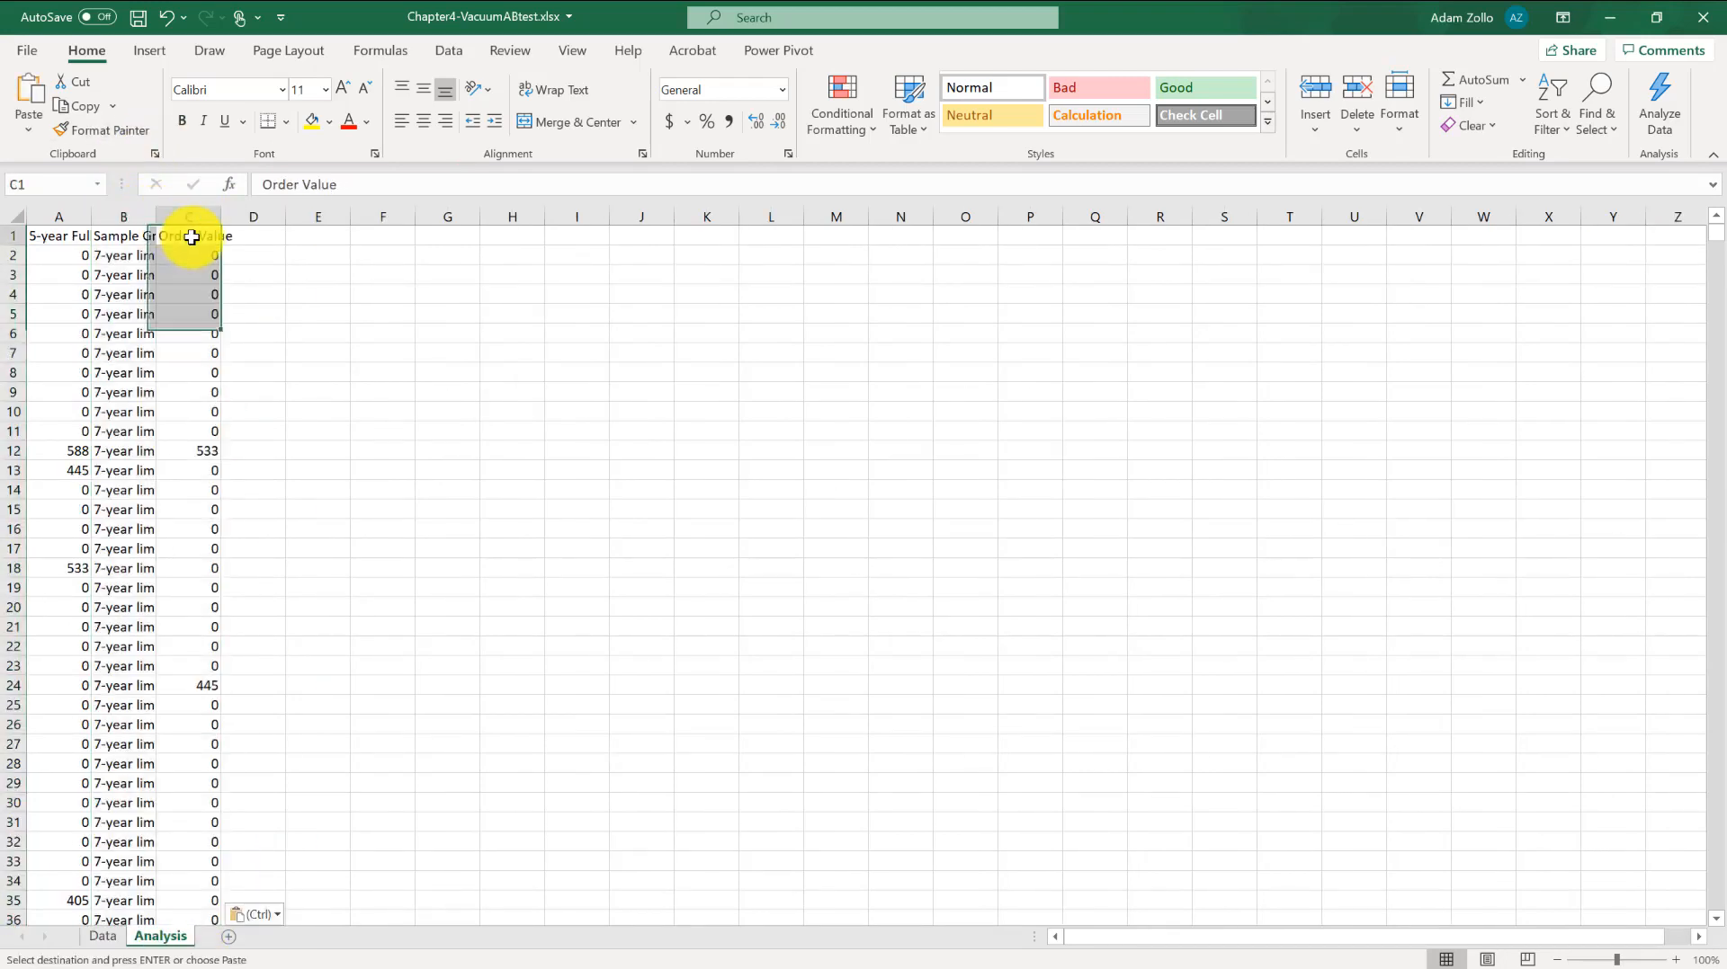
type("7")
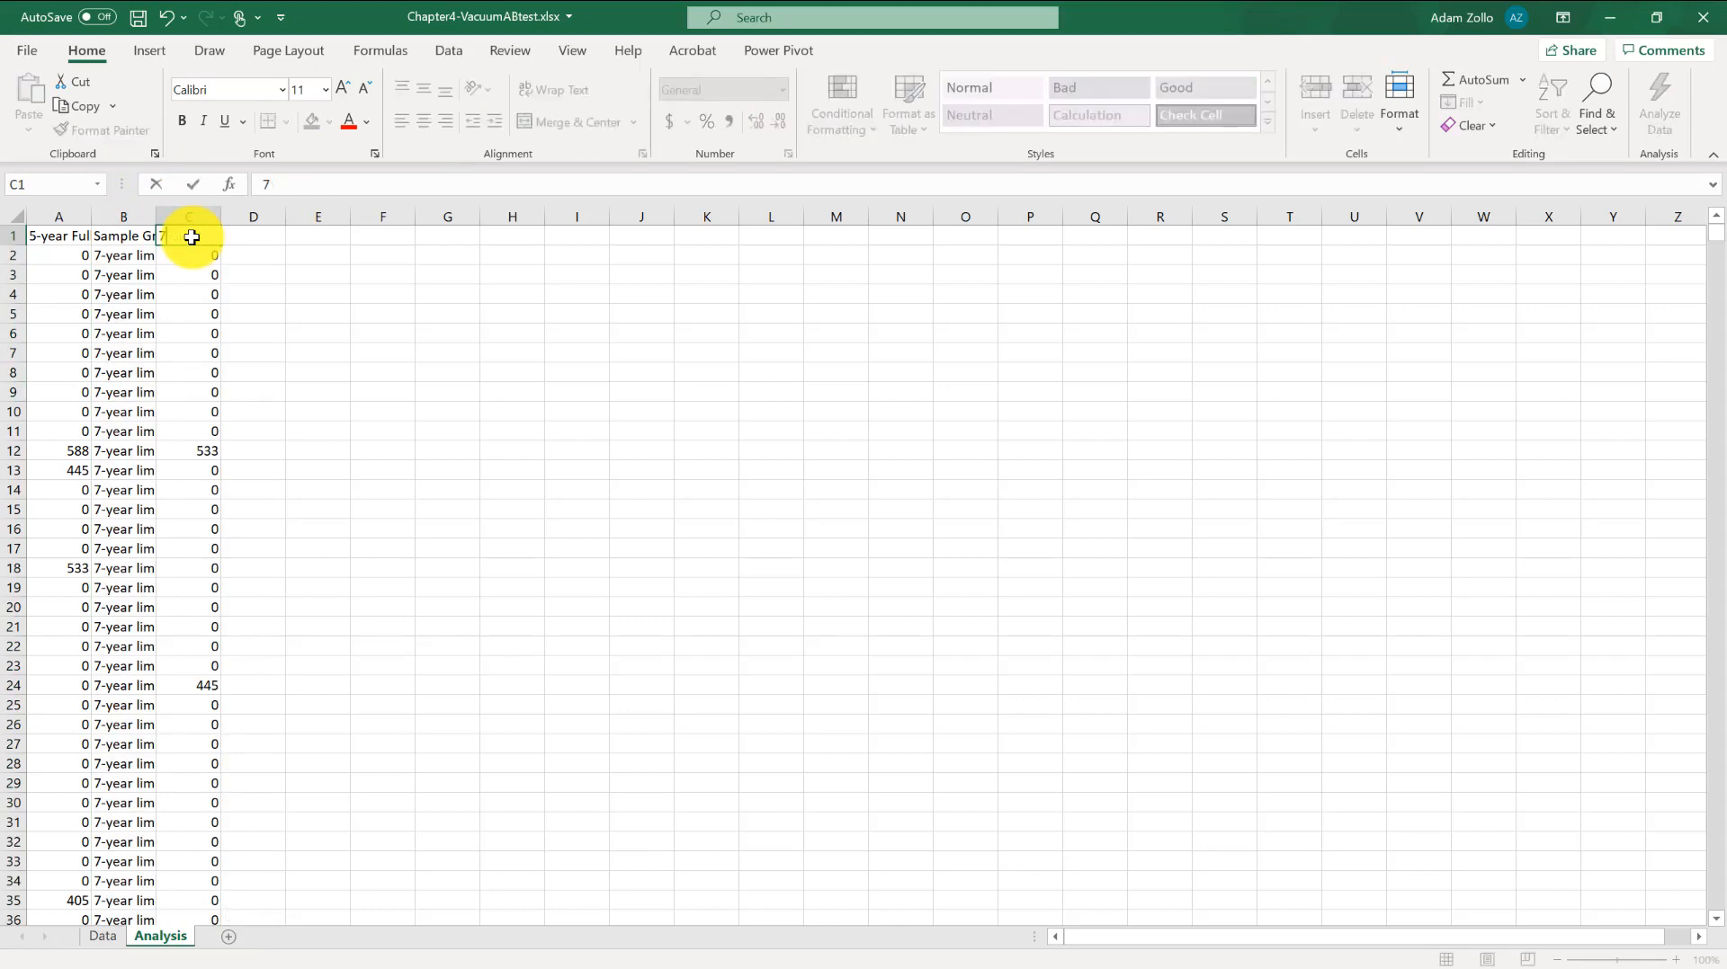
type("-year Limited")
key("Return")
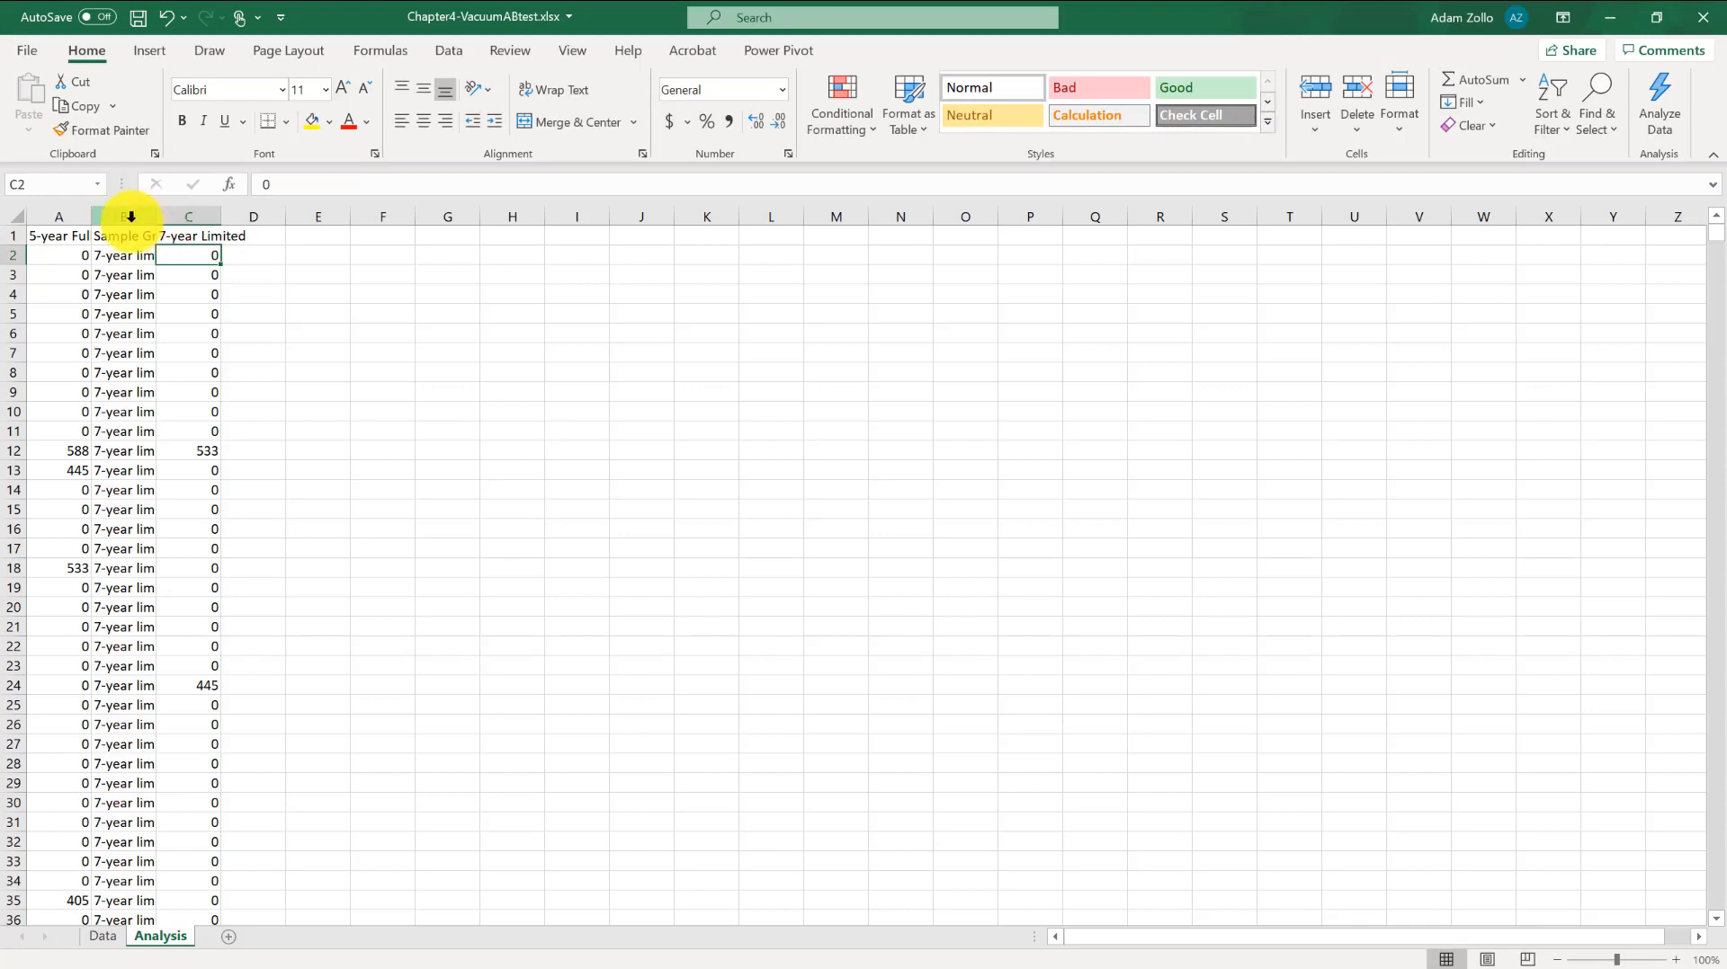
left_click(130, 219)
right_click(131, 220)
left_click(229, 420)
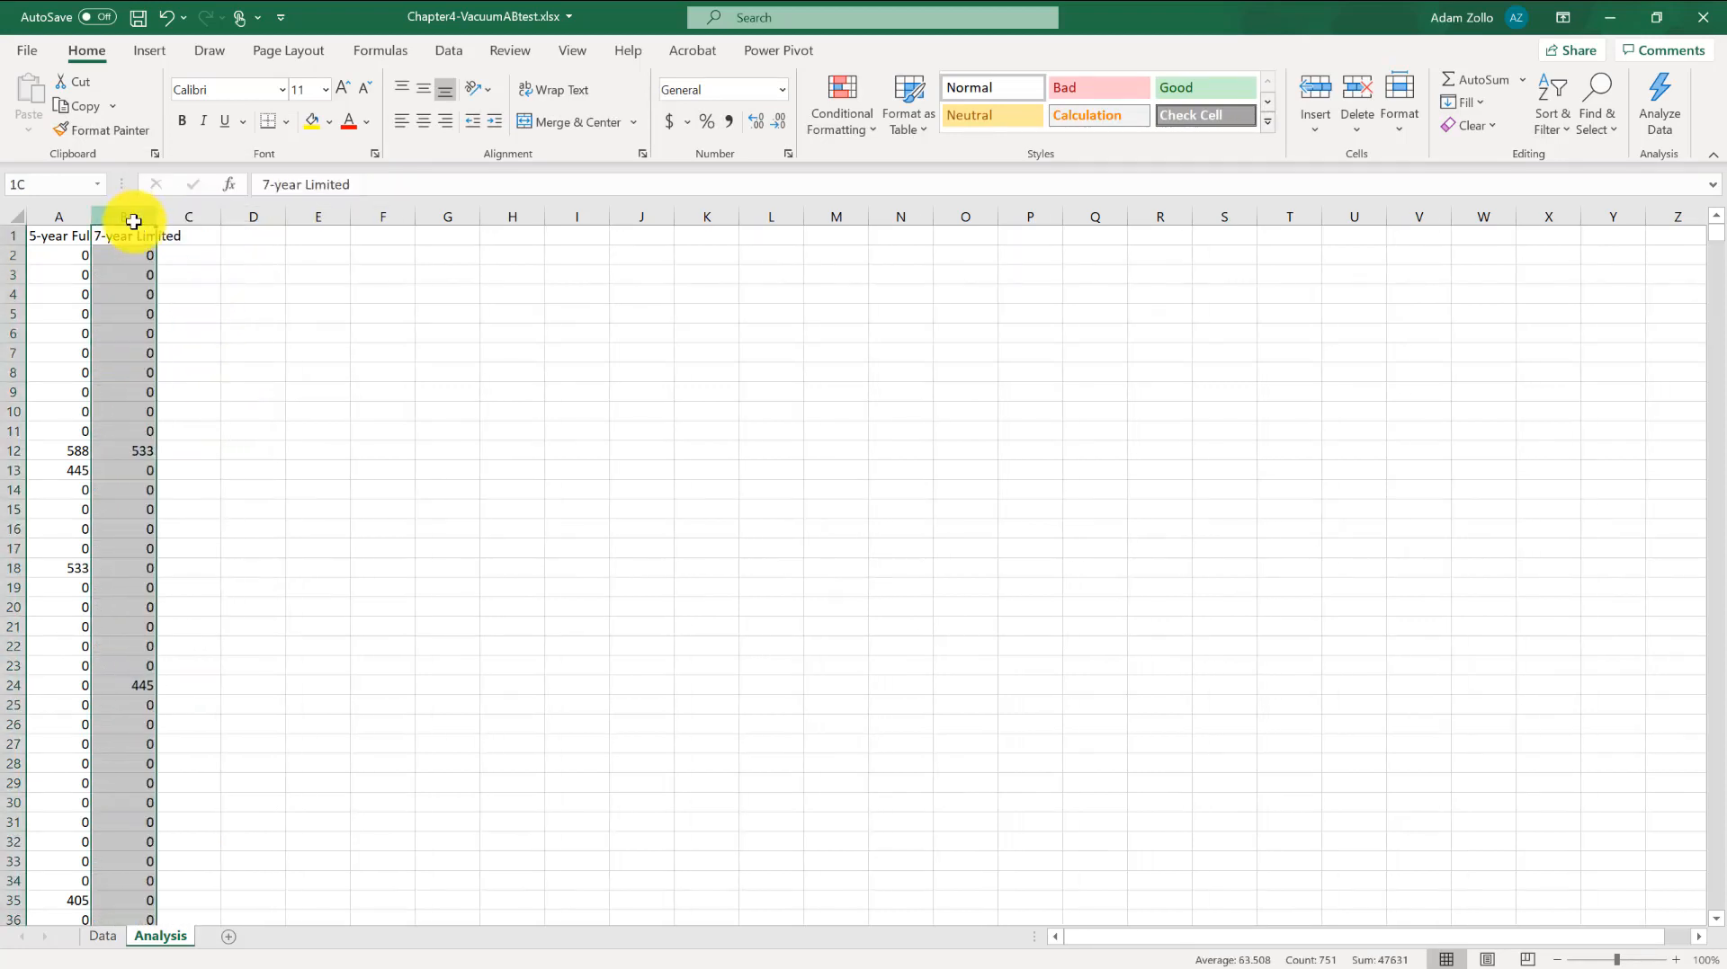
Step: With columns A and B selected, start the t-Test: Two-Sample Assuming Equal Variances data analysis tool
left_click_drag(133, 218, 61, 219)
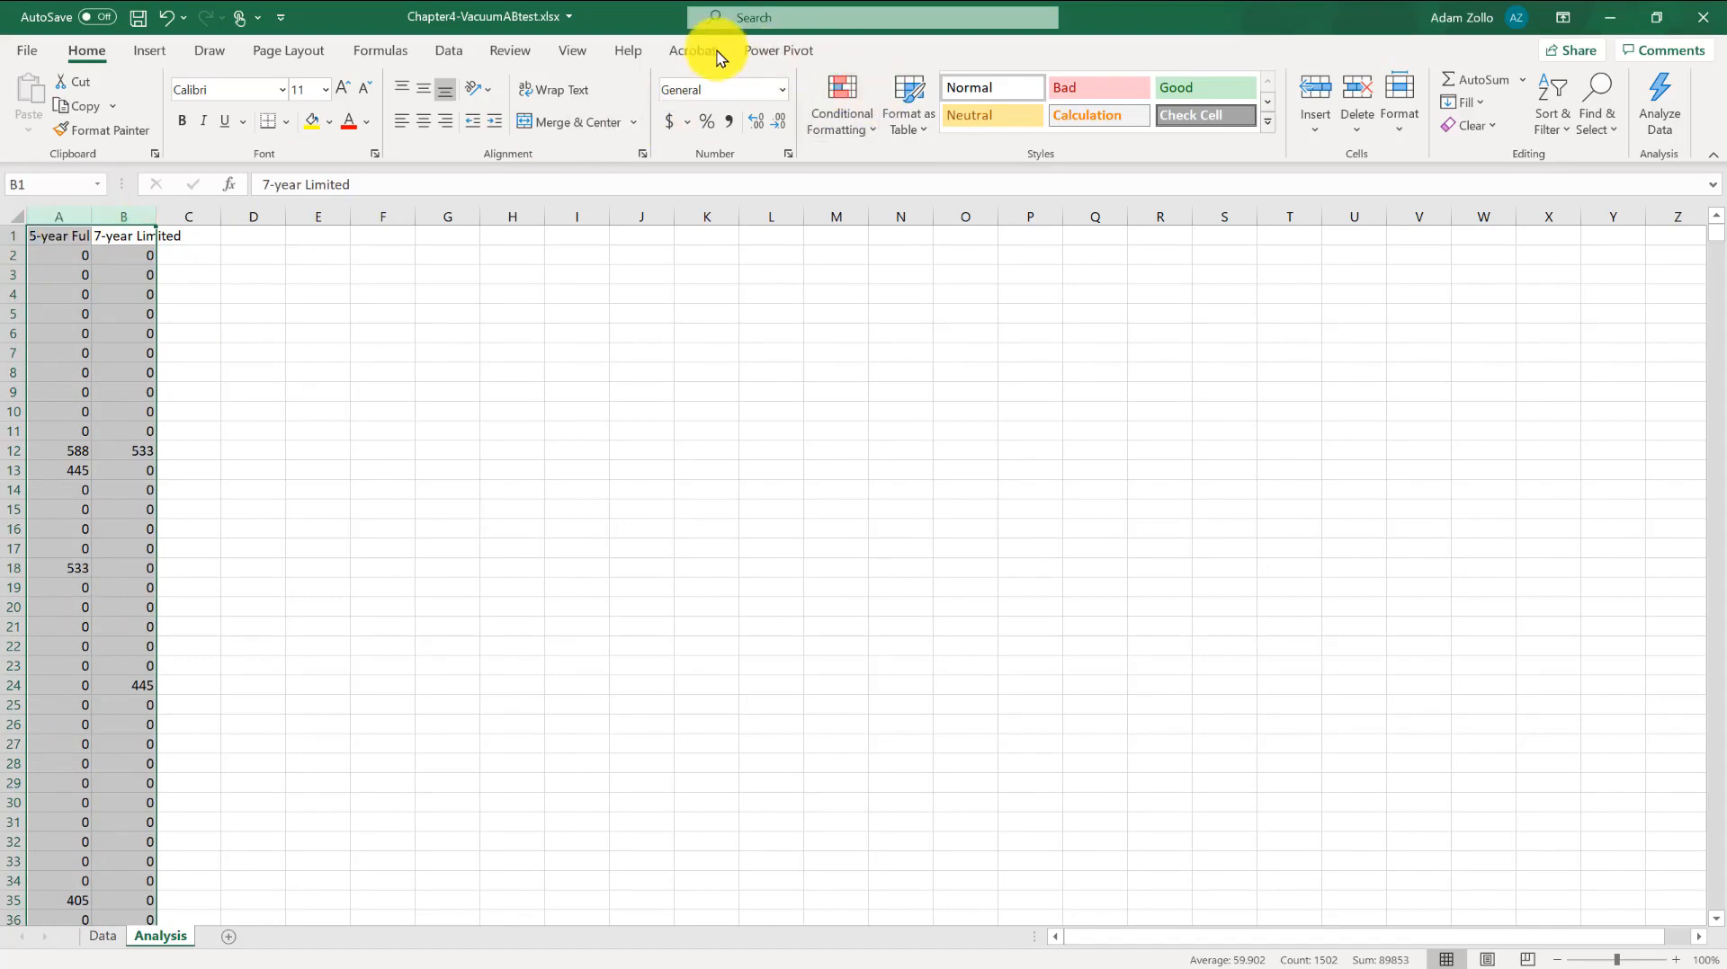
left_click(449, 51)
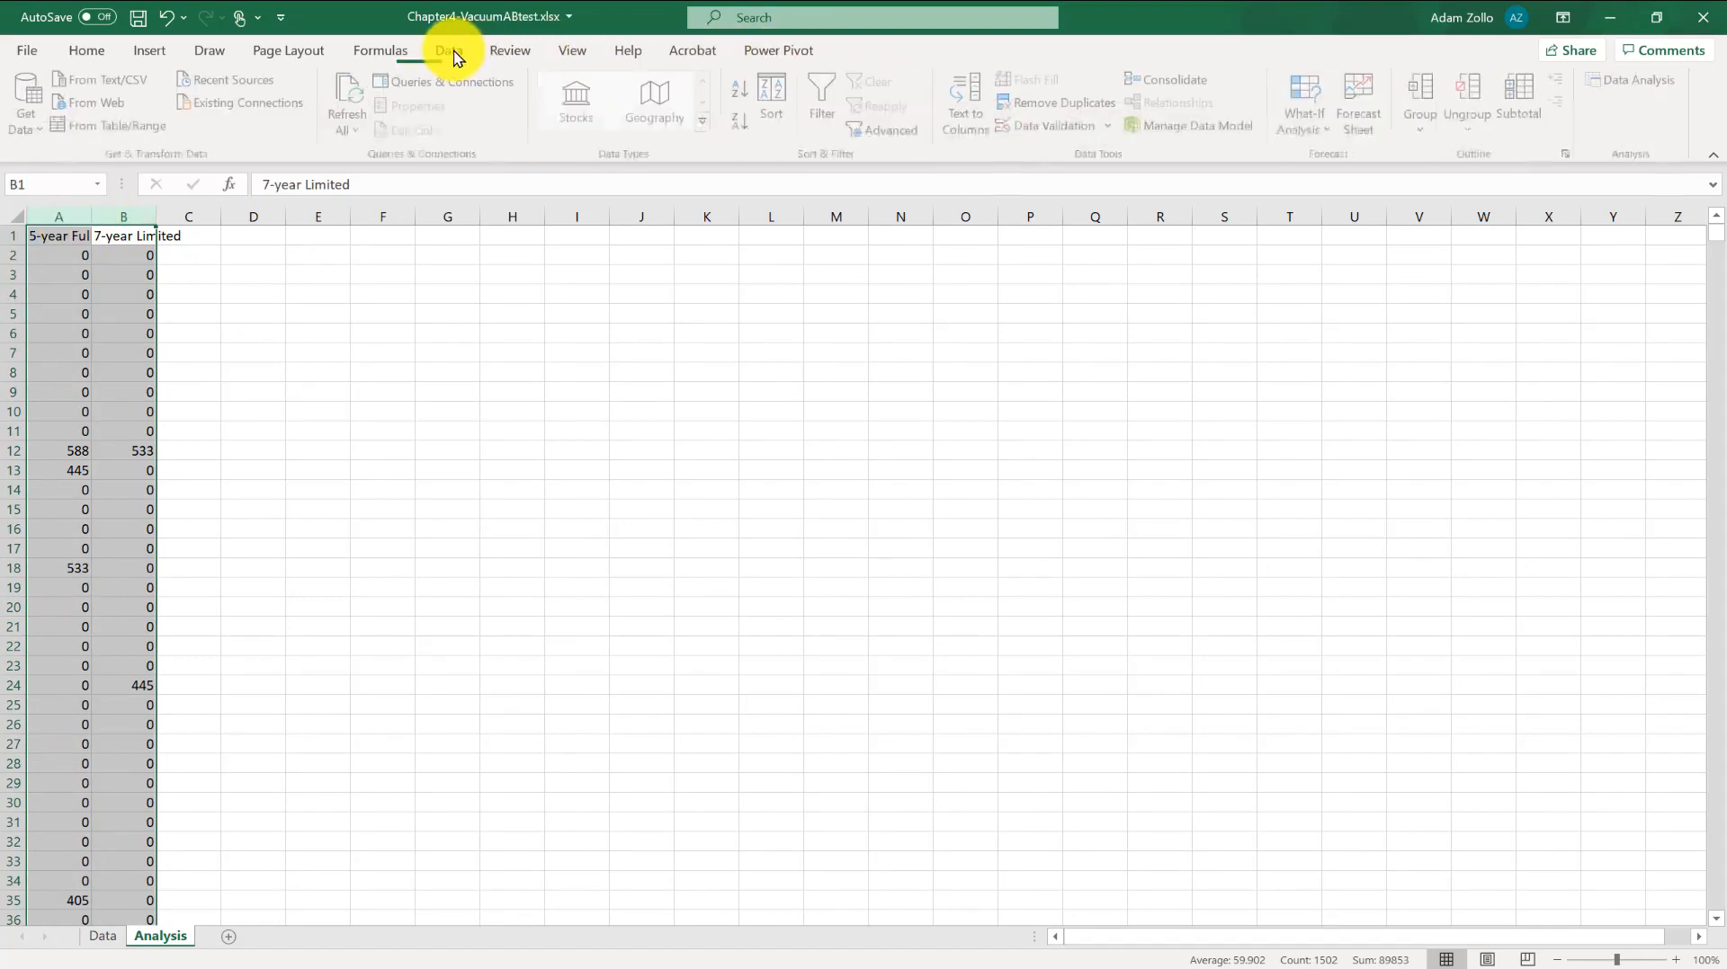
left_click(1624, 81)
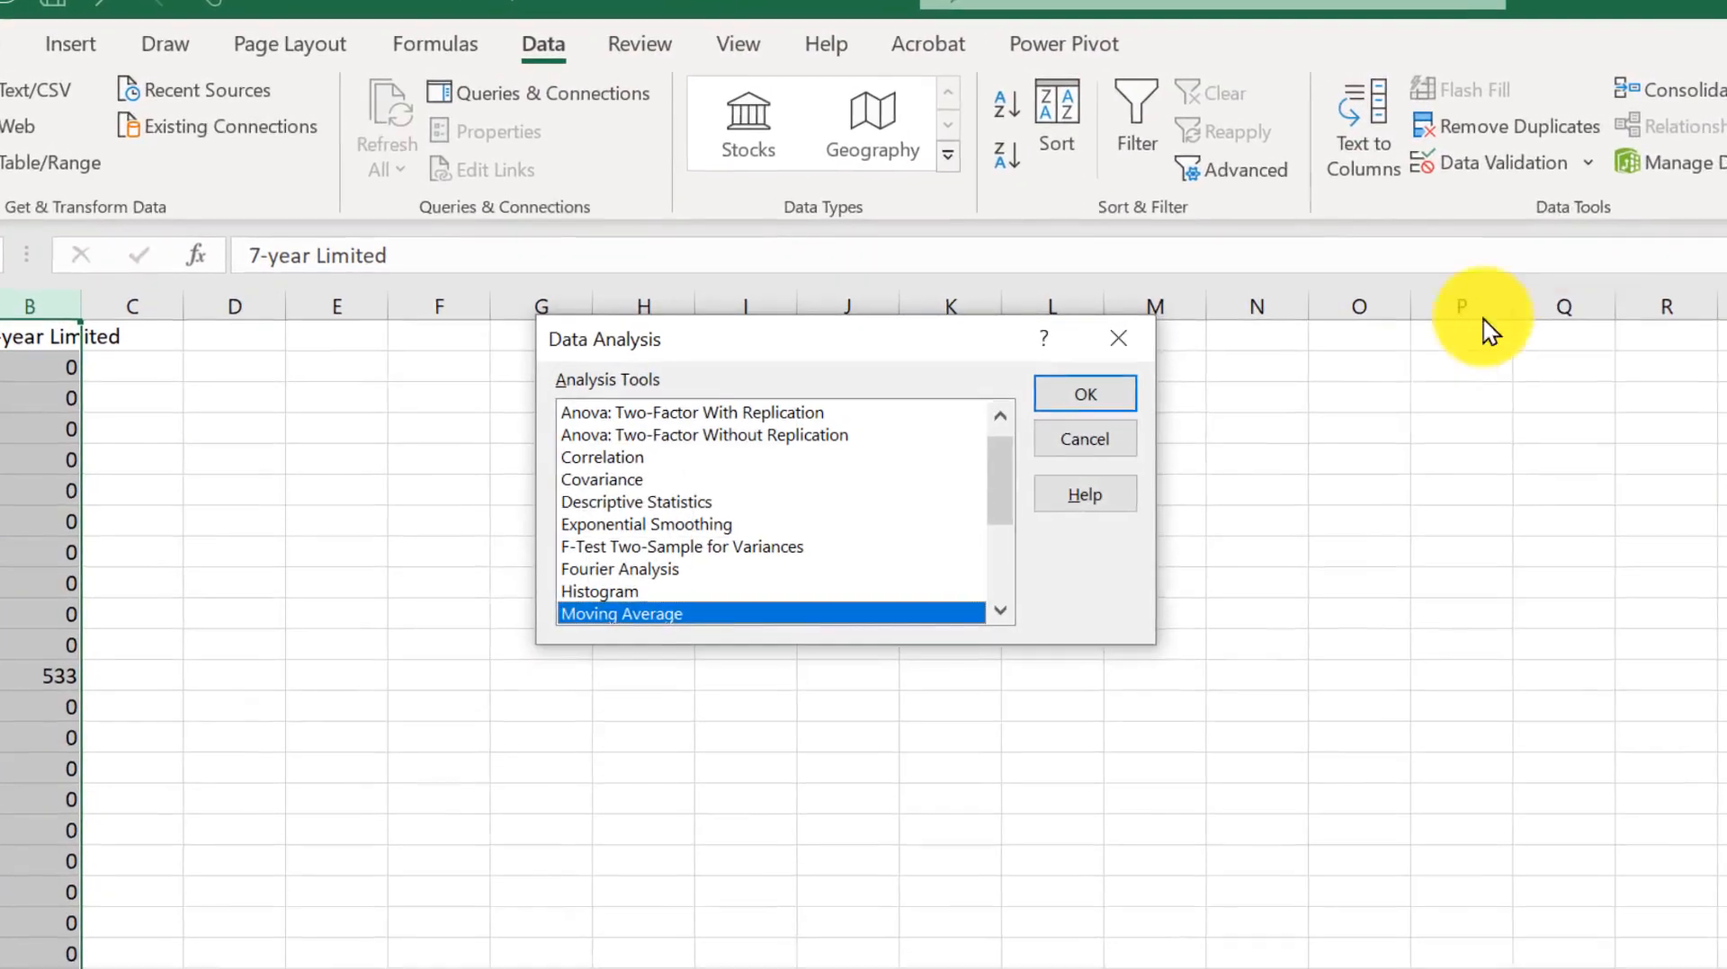
scroll(641, 459, "down", 3)
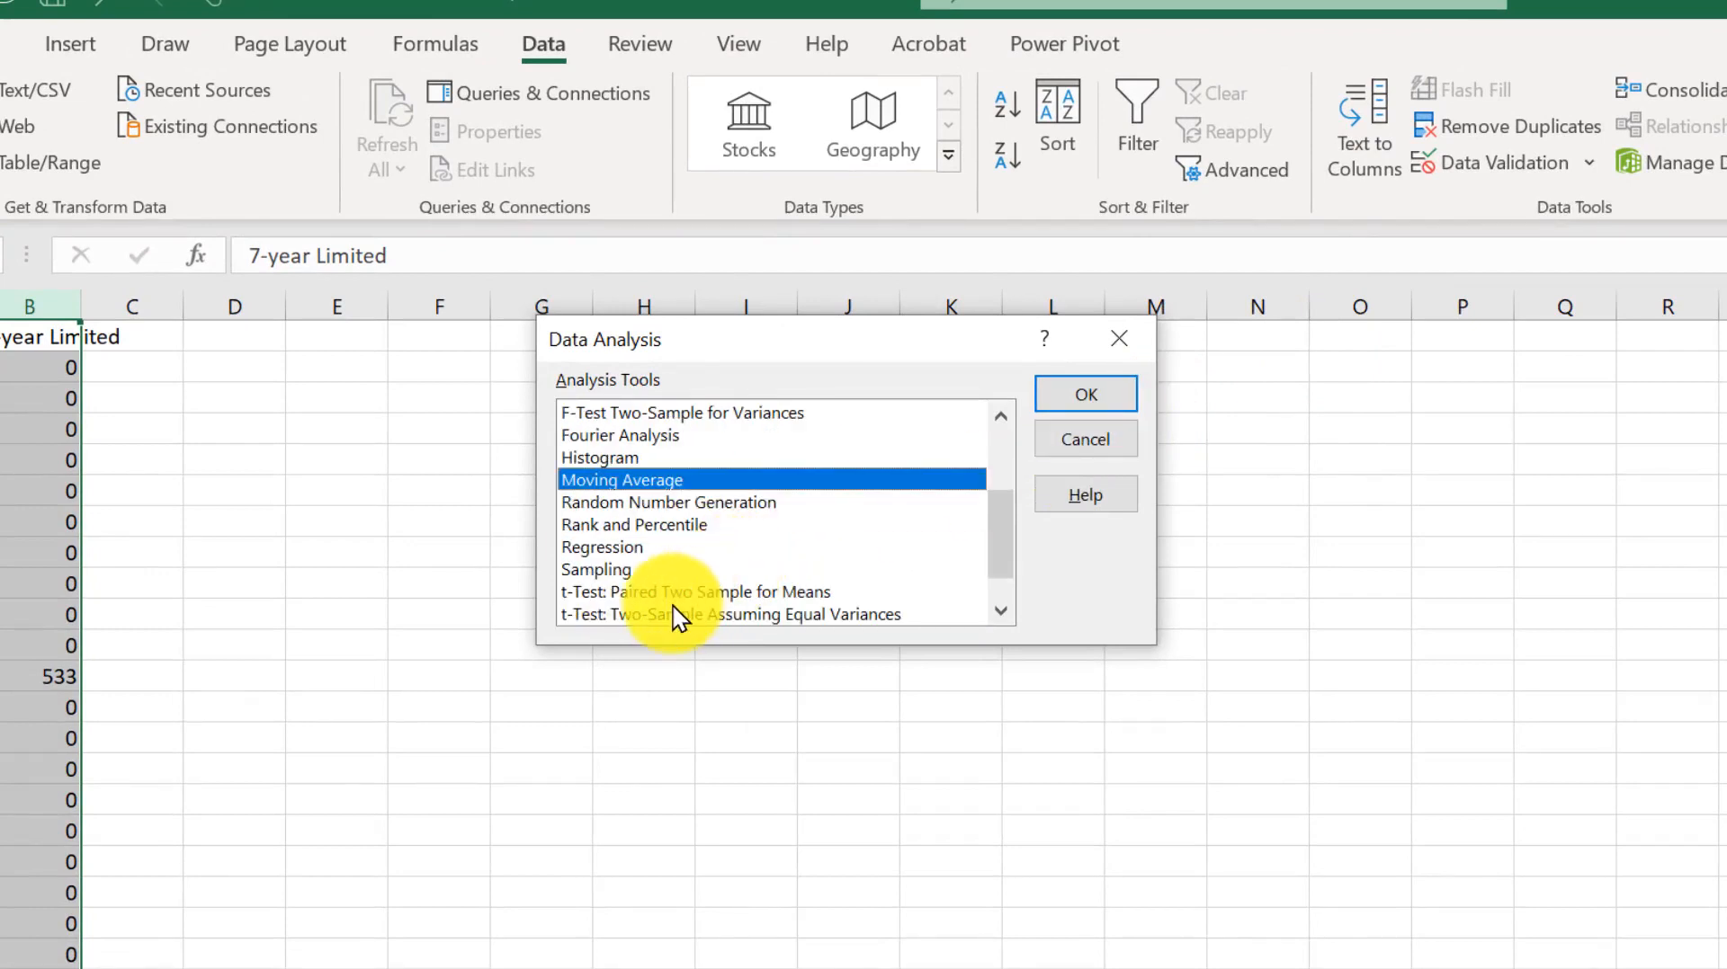
scroll(673, 606, "down", 1)
left_click(700, 570)
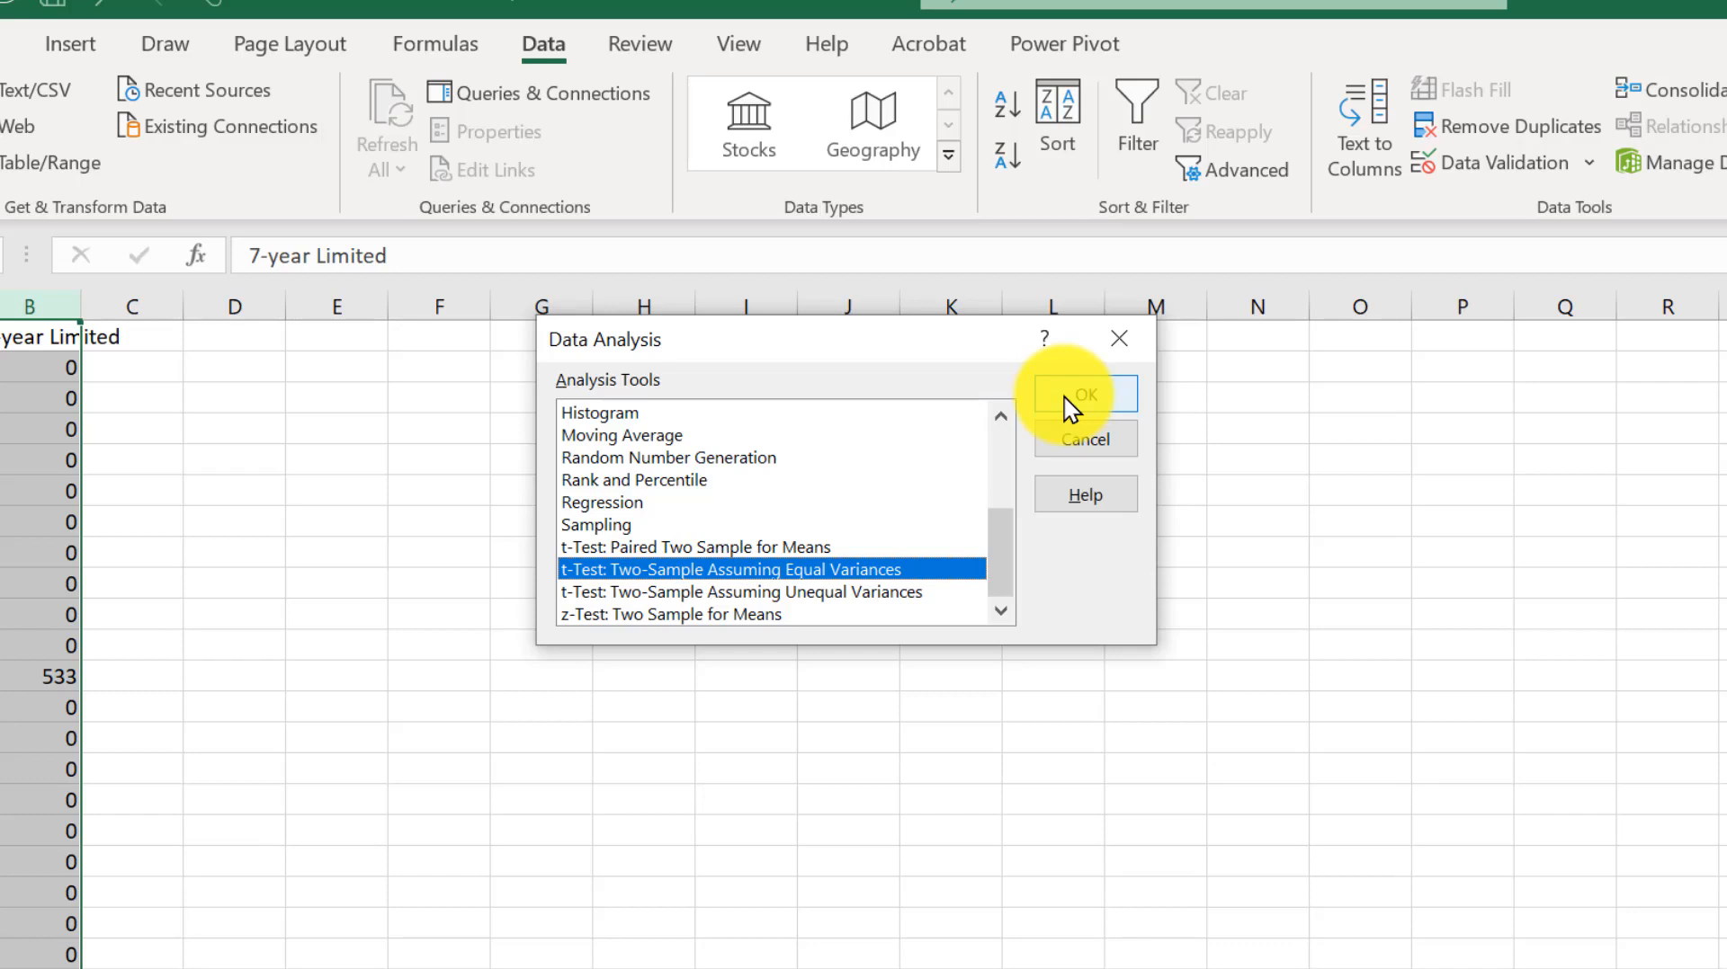
left_click(845, 548)
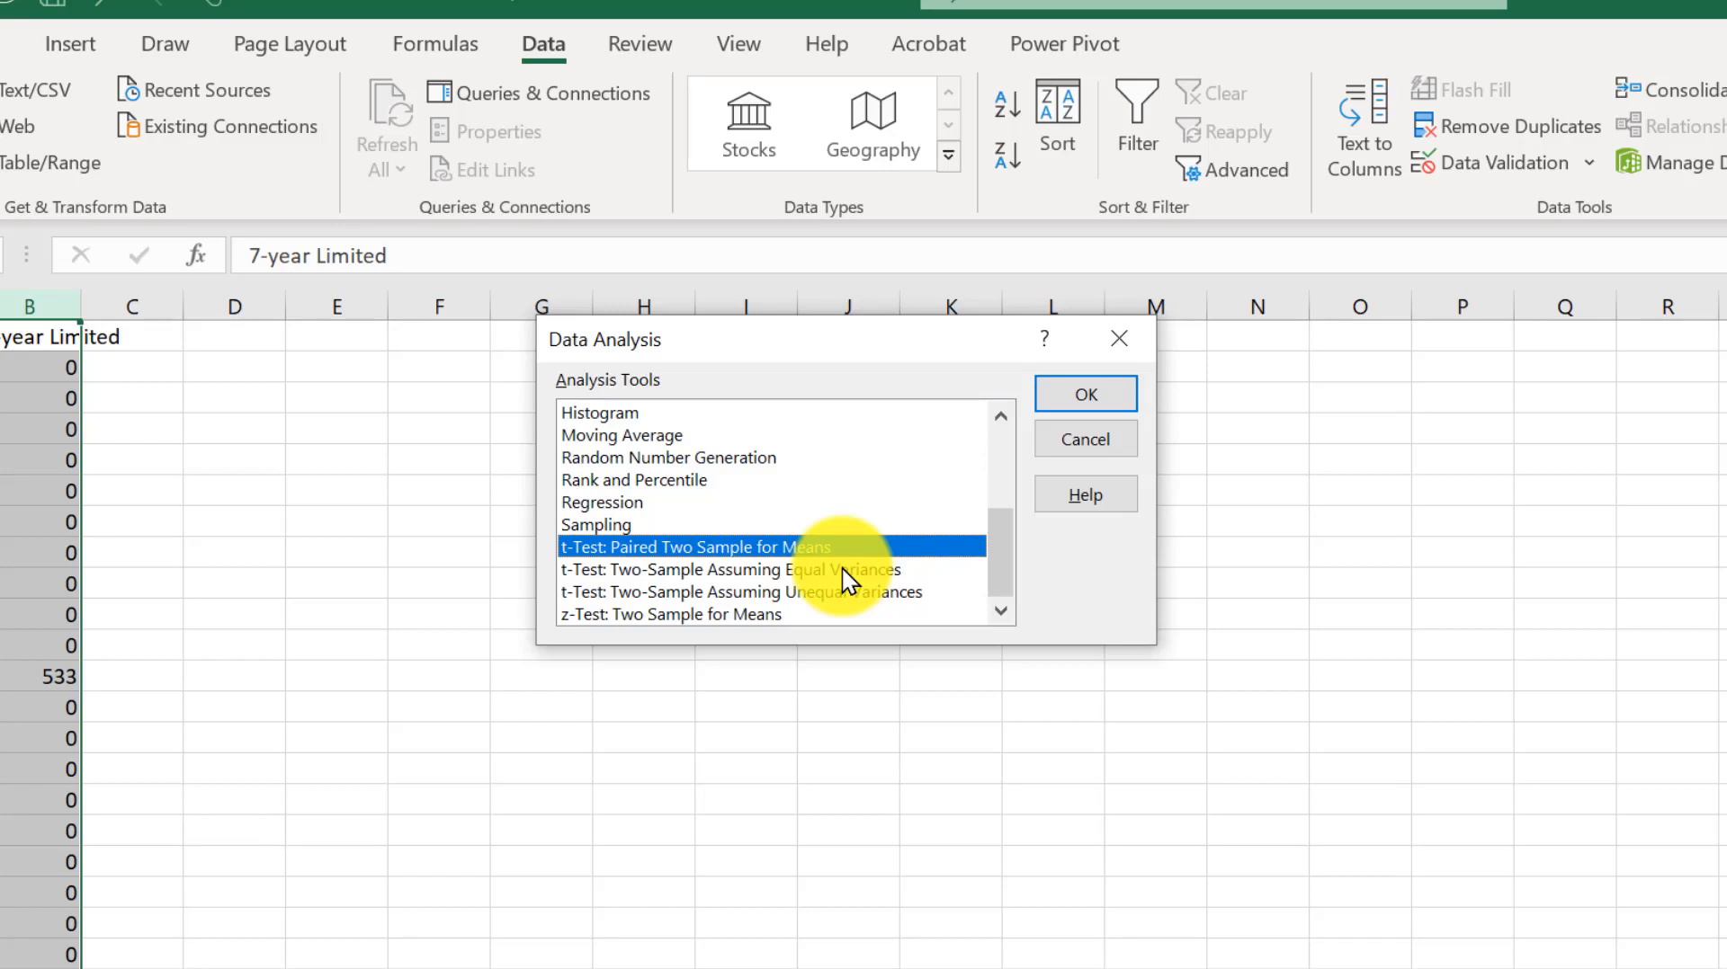
left_click(842, 568)
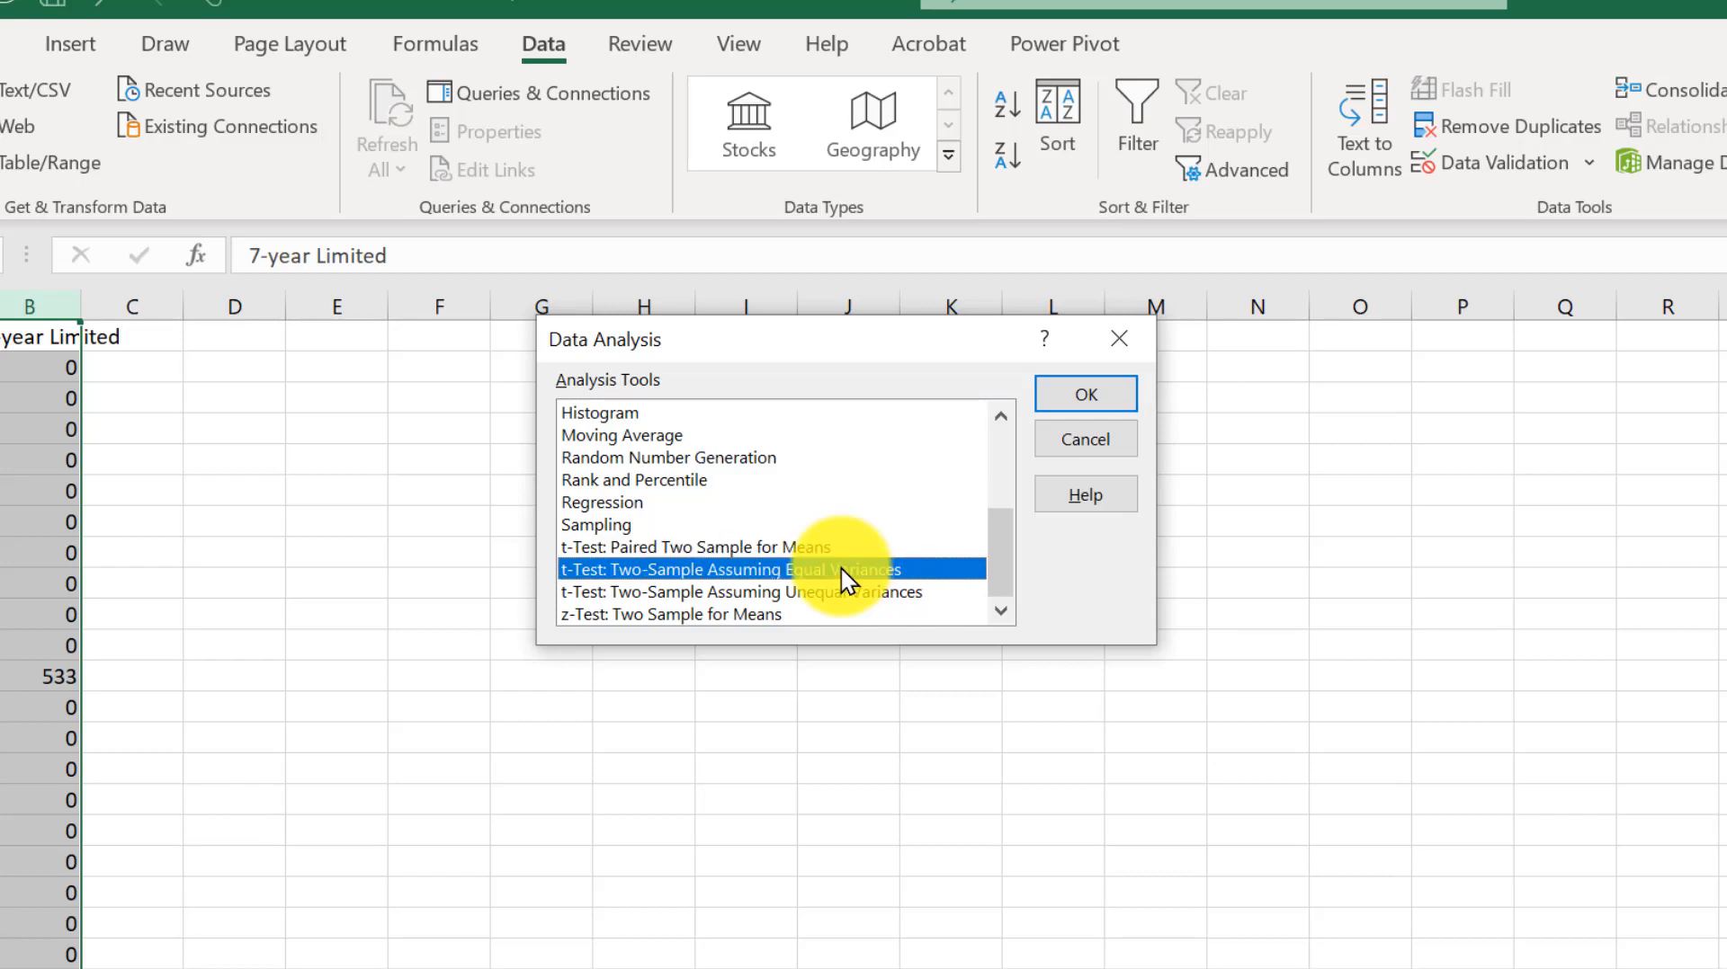
left_click(1071, 392)
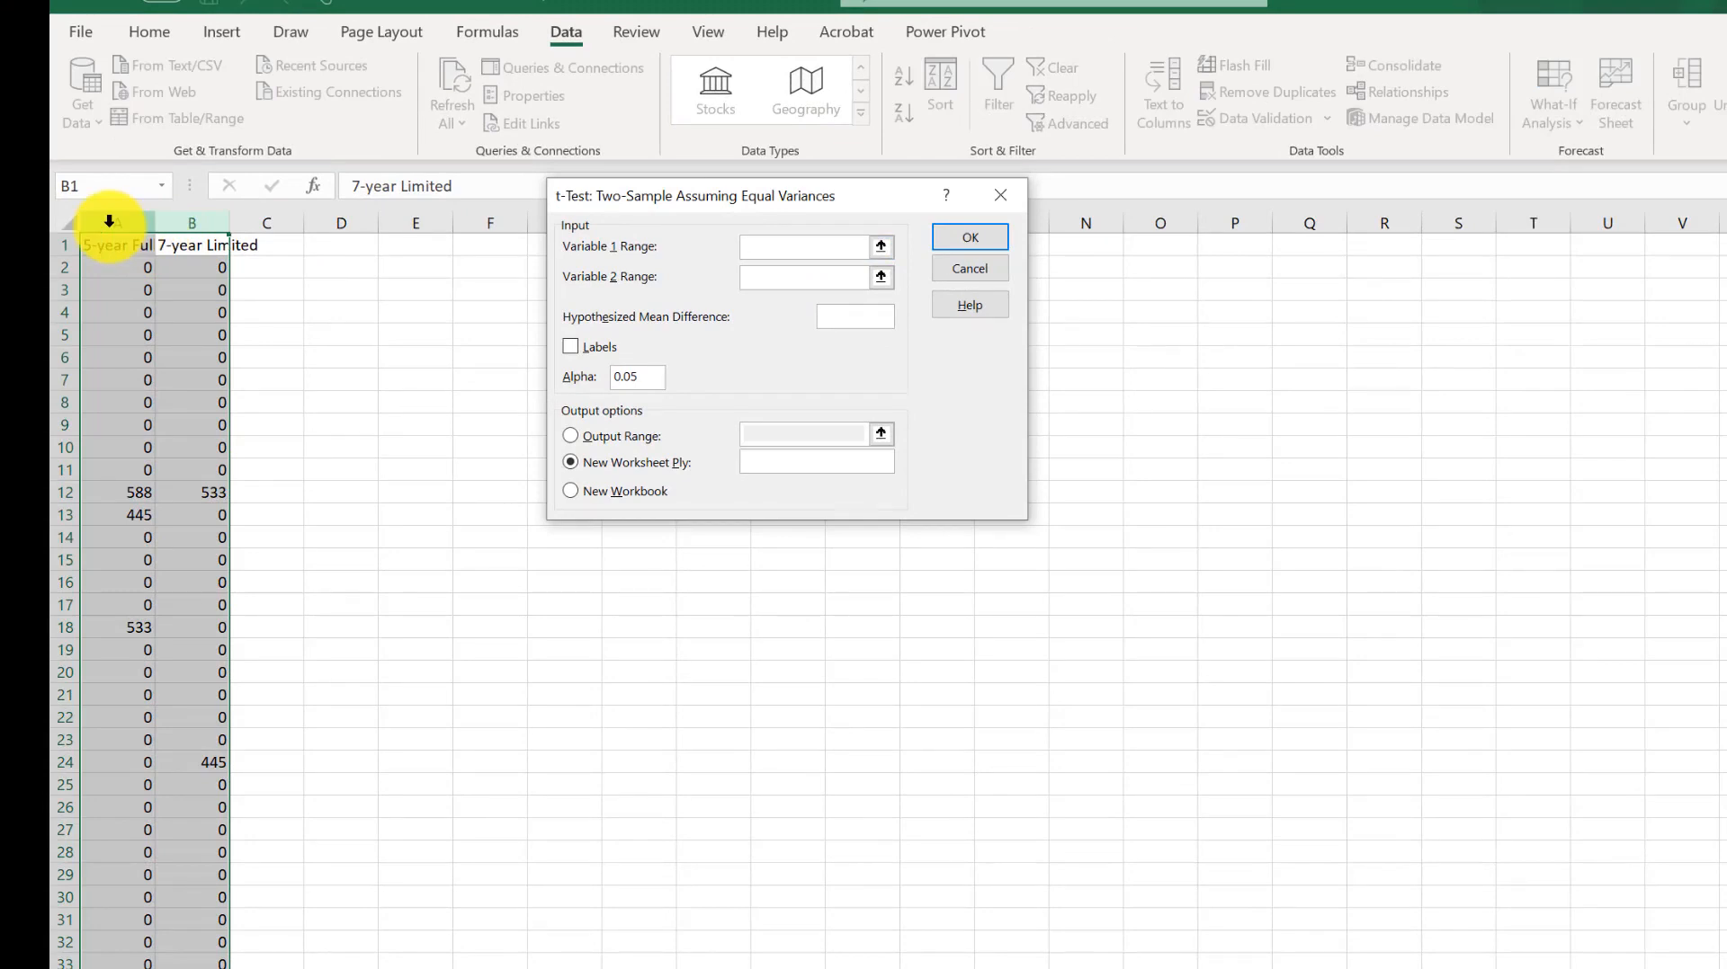
Step: Set column A as Variable 1 Range and column B as Variable 2 Range, with hypothesized mean difference 0 and labels included
left_click(109, 221)
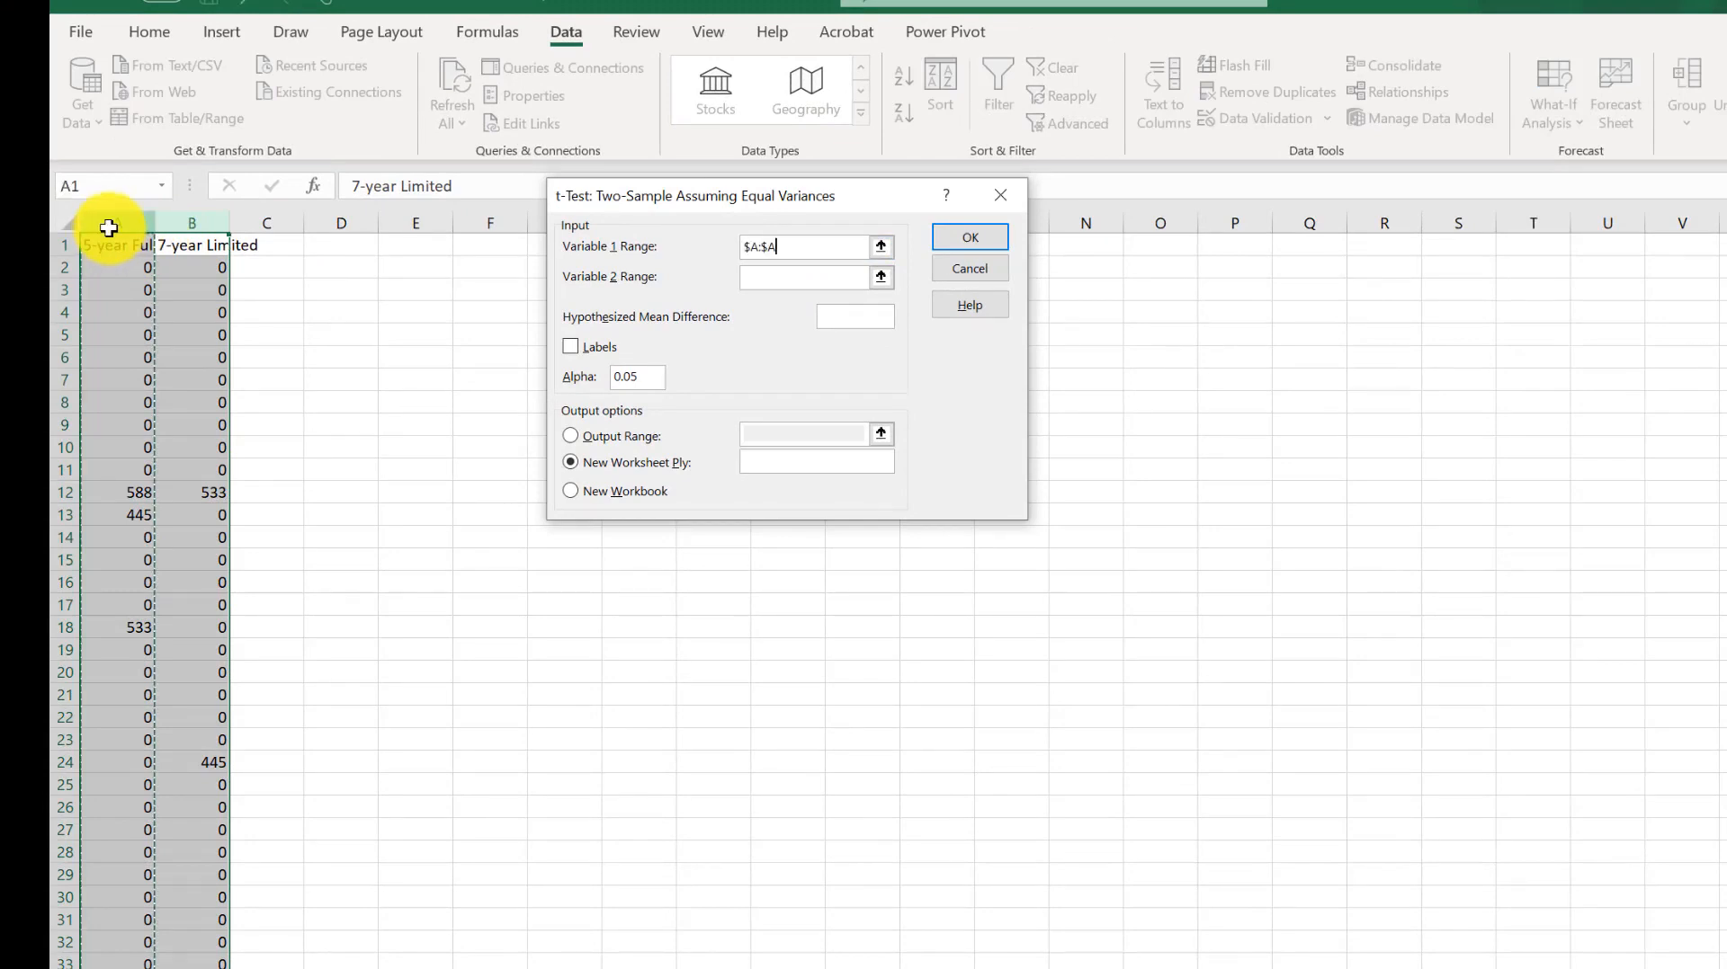
left_click(752, 278)
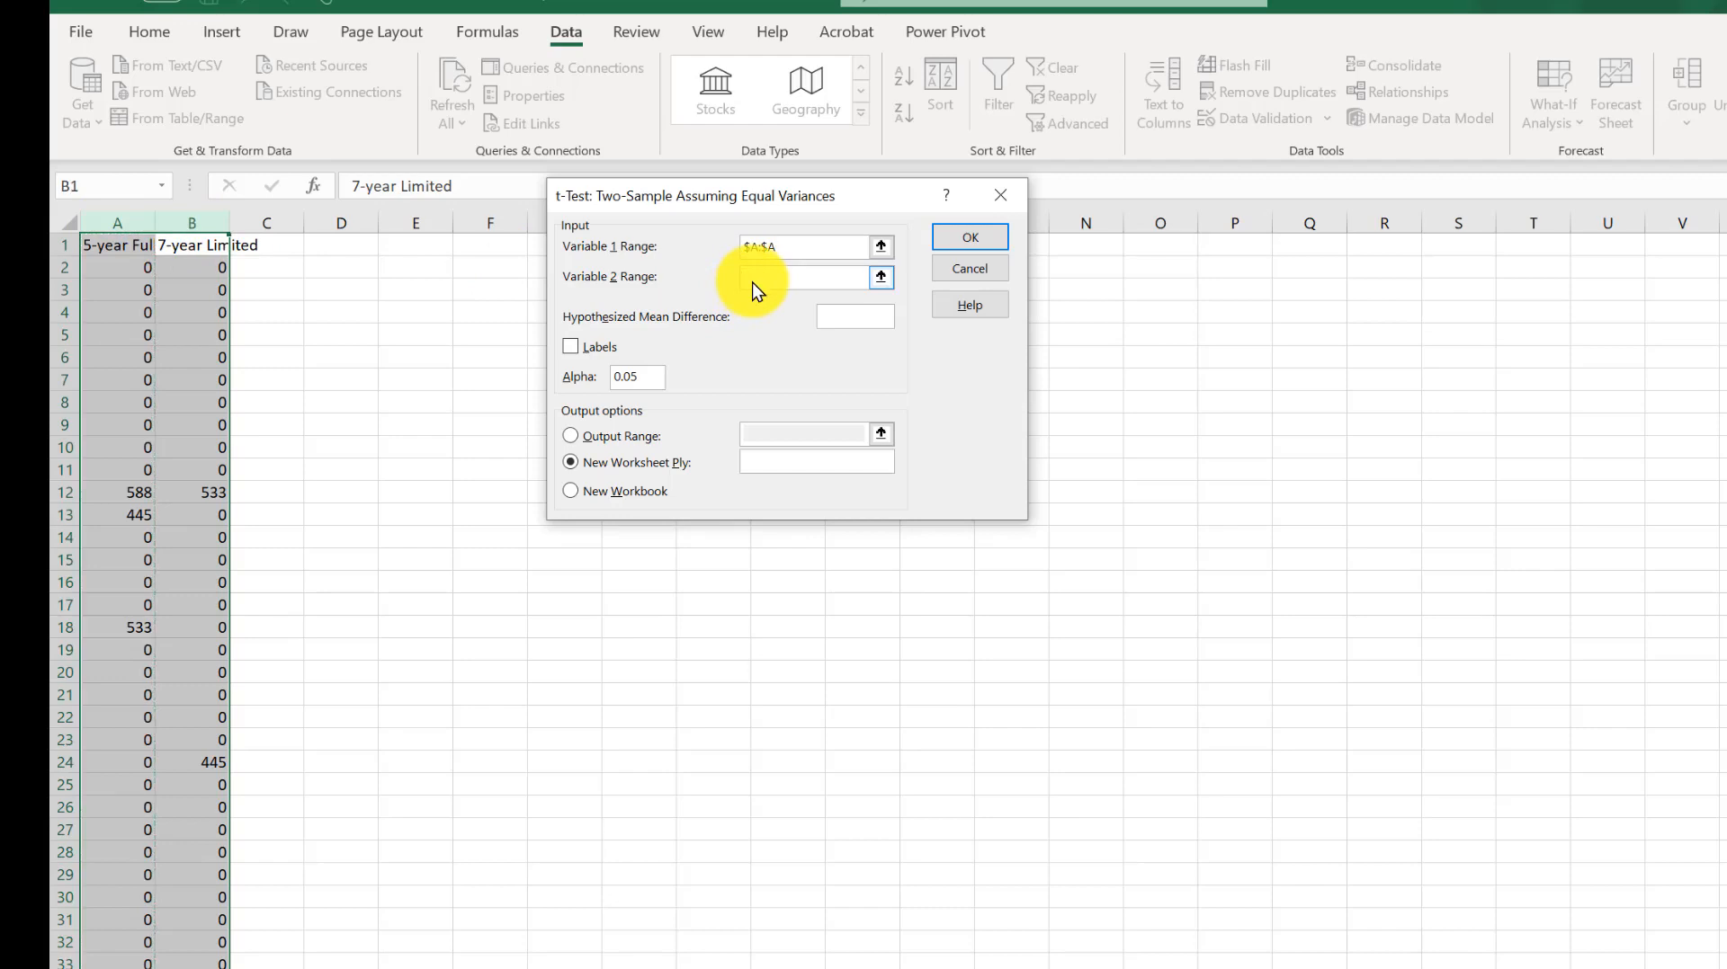
left_click(193, 225)
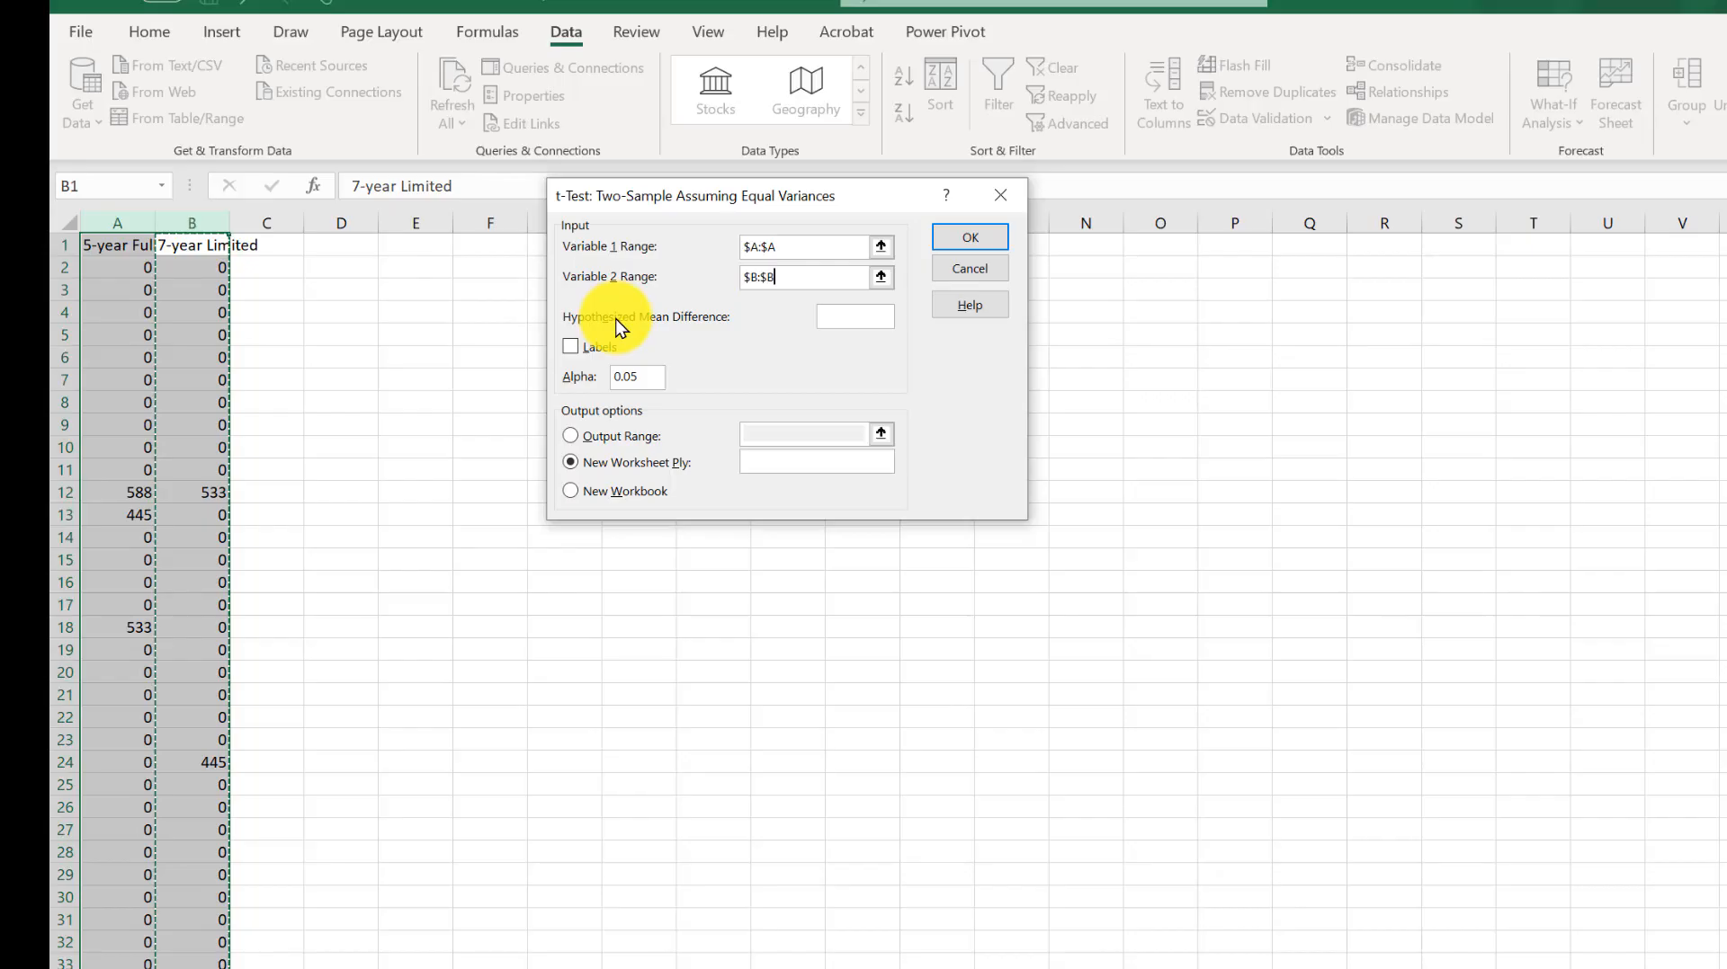
left_click(823, 312)
type("0")
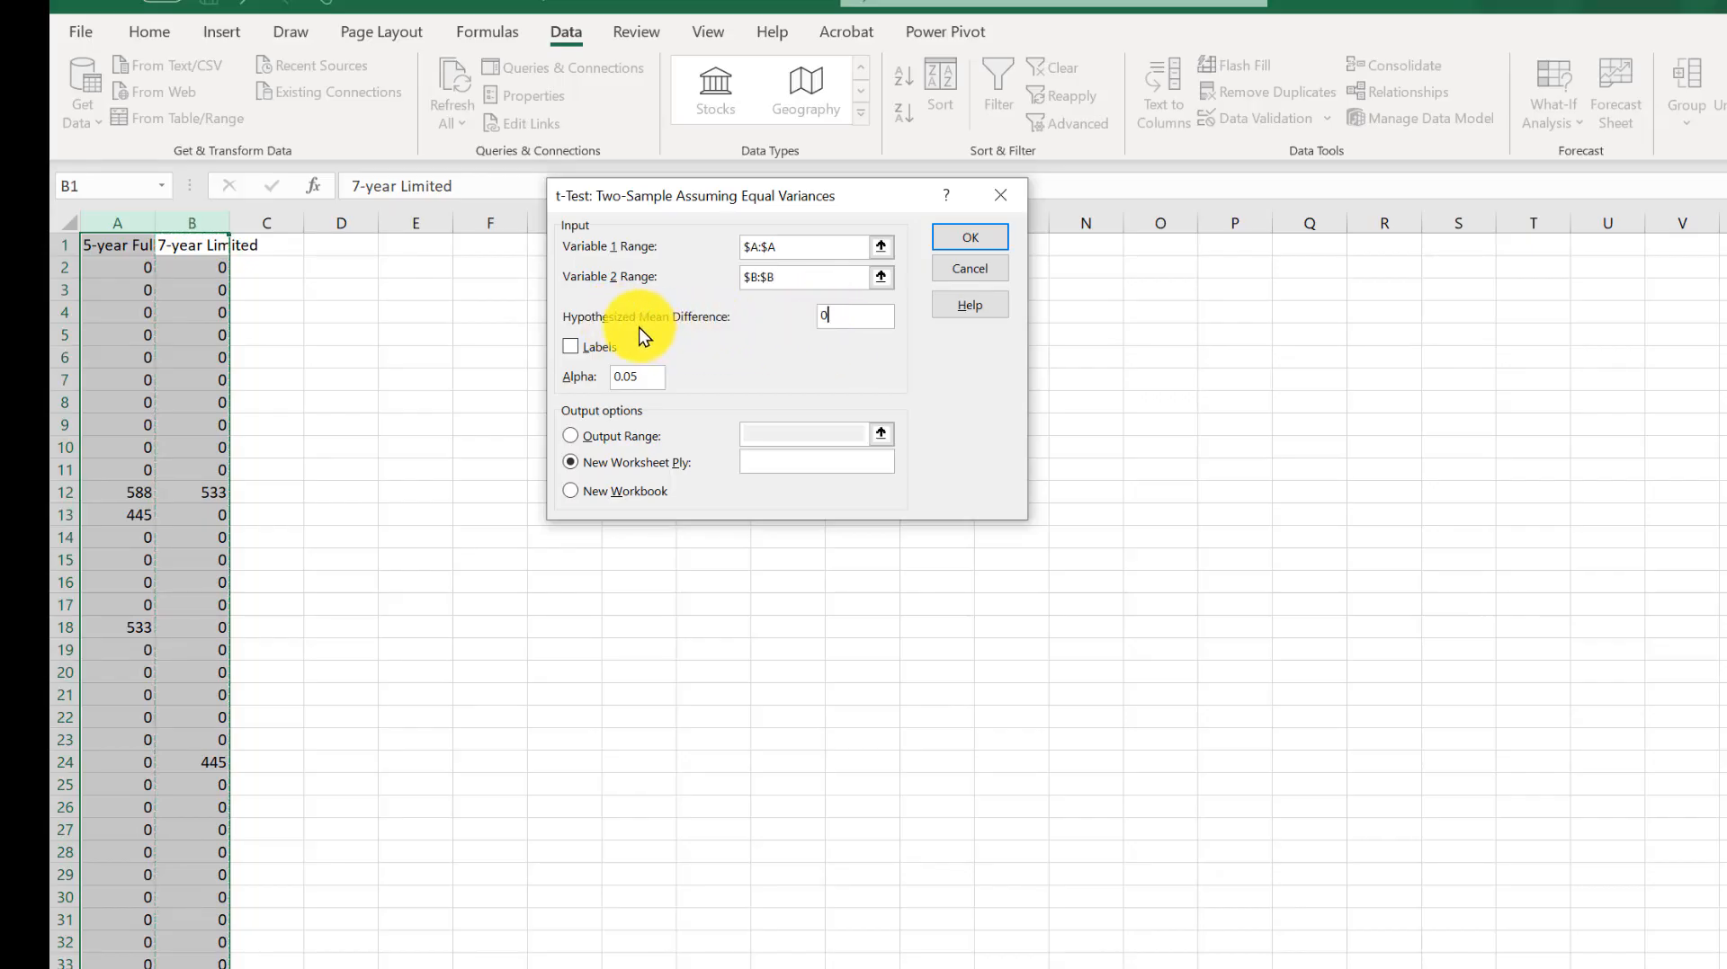
left_click(580, 354)
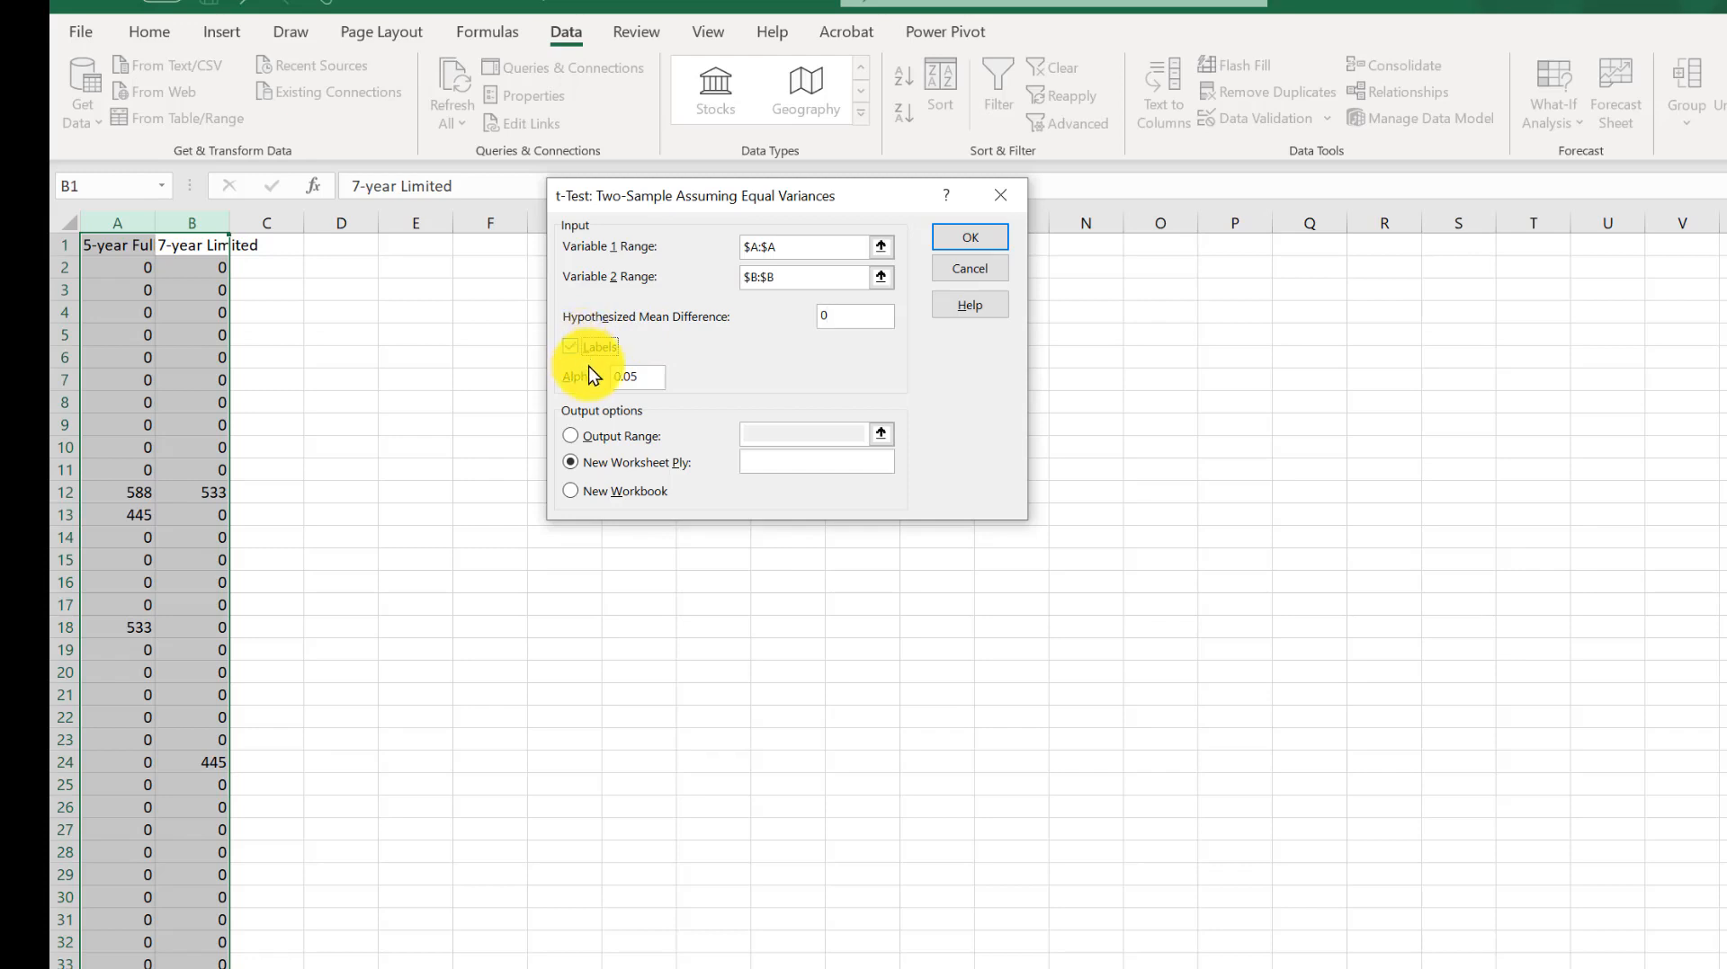
Step: Send the t-test output to cell D1 of the current sheet and run the analysis
left_click(572, 439)
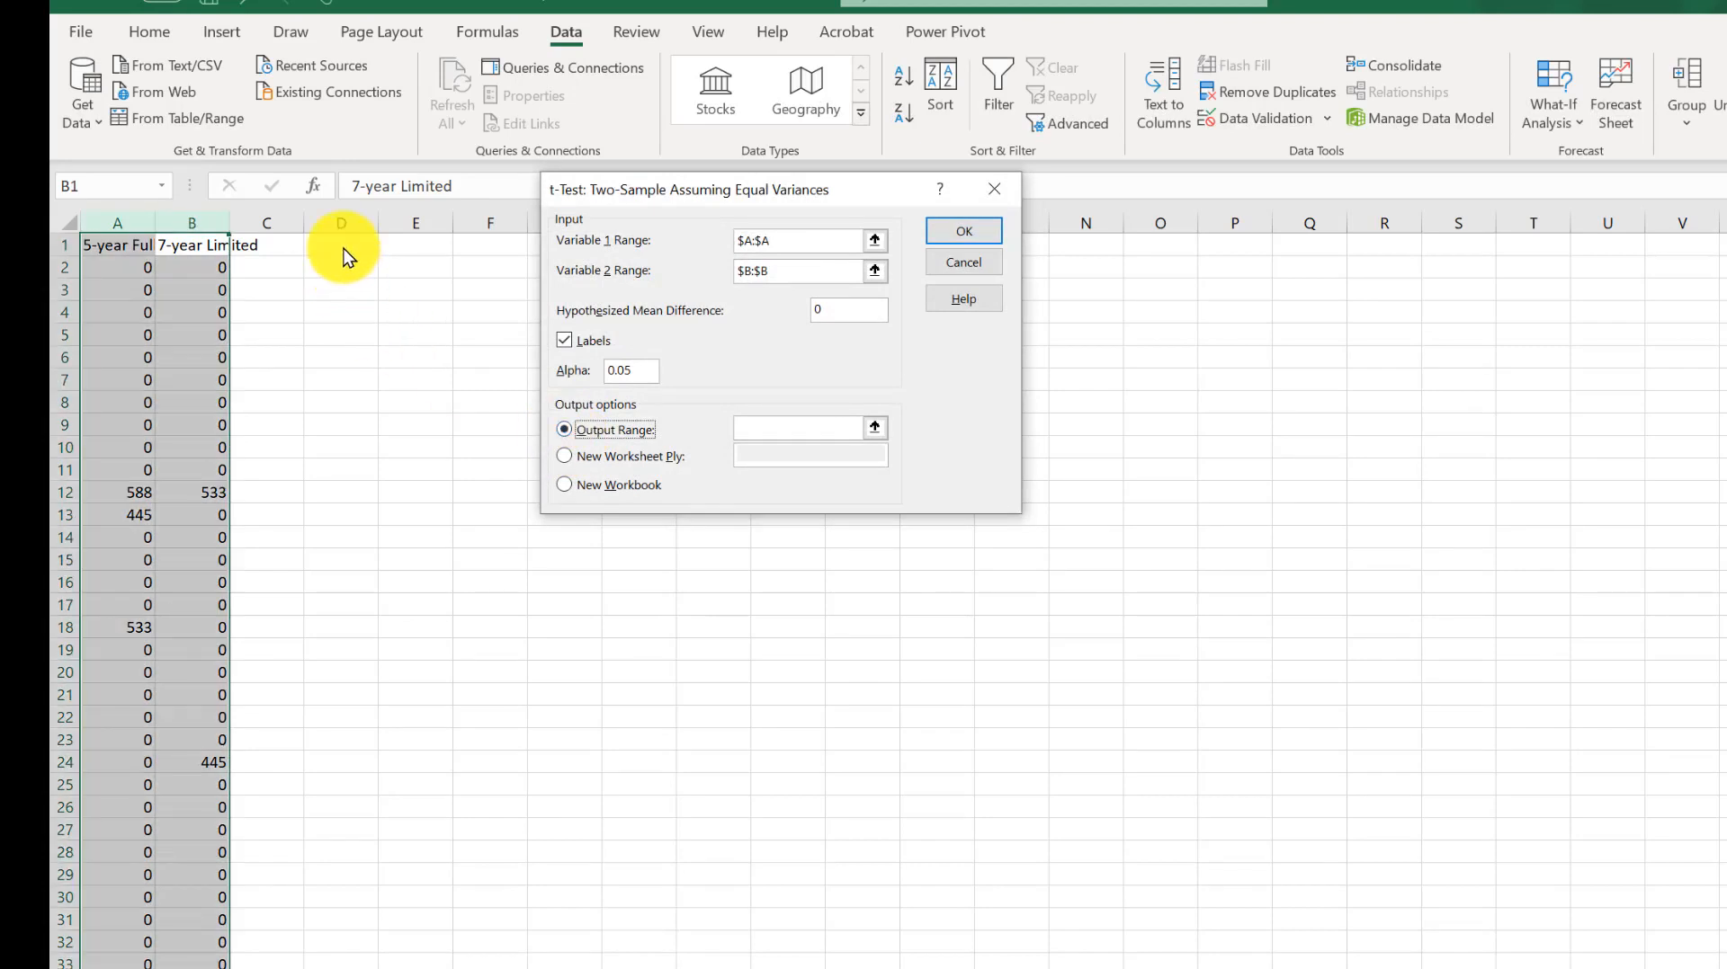
left_click(740, 427)
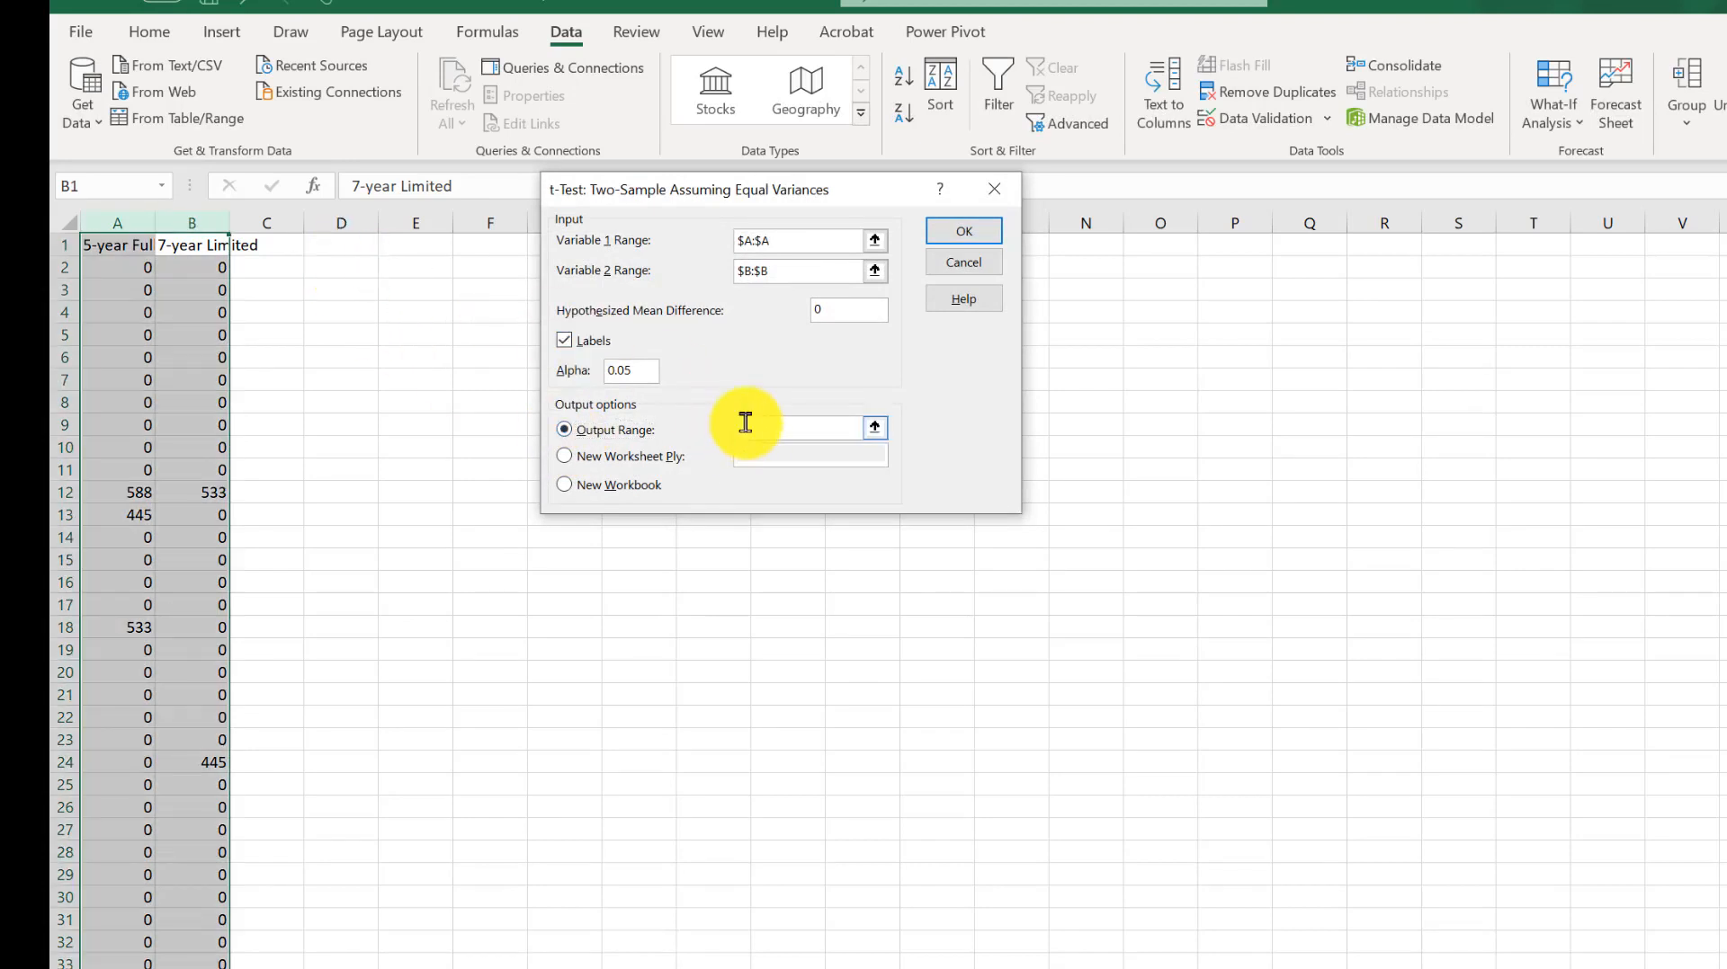
left_click(331, 239)
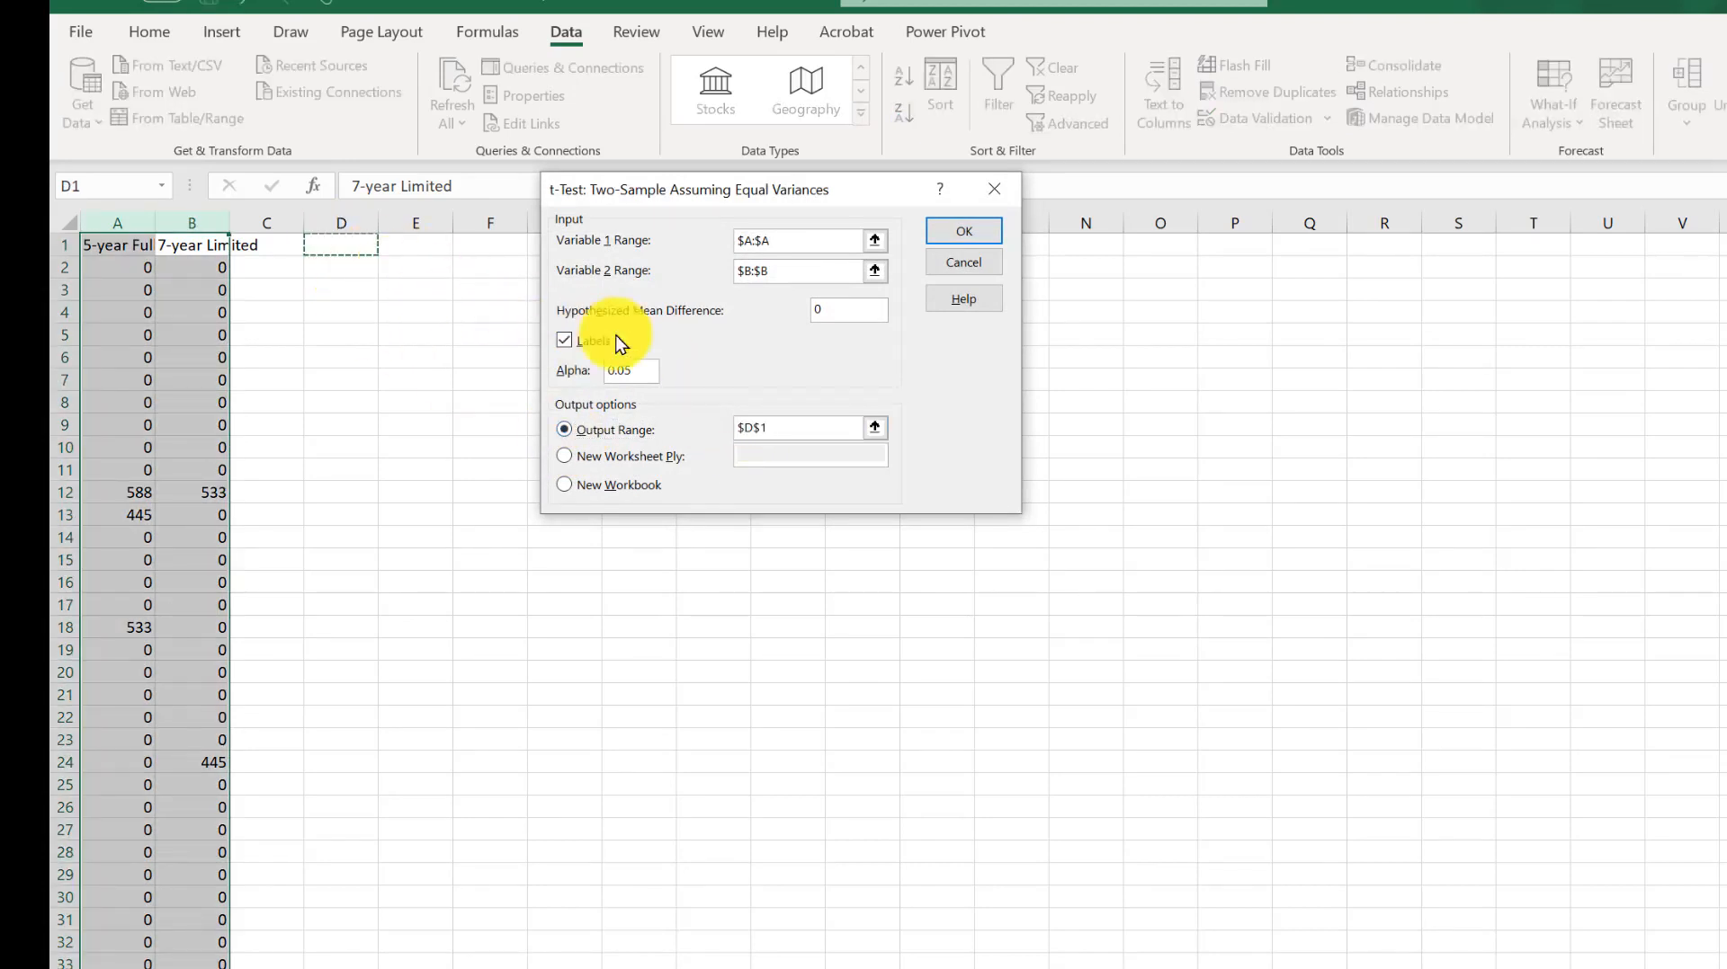
left_click(958, 230)
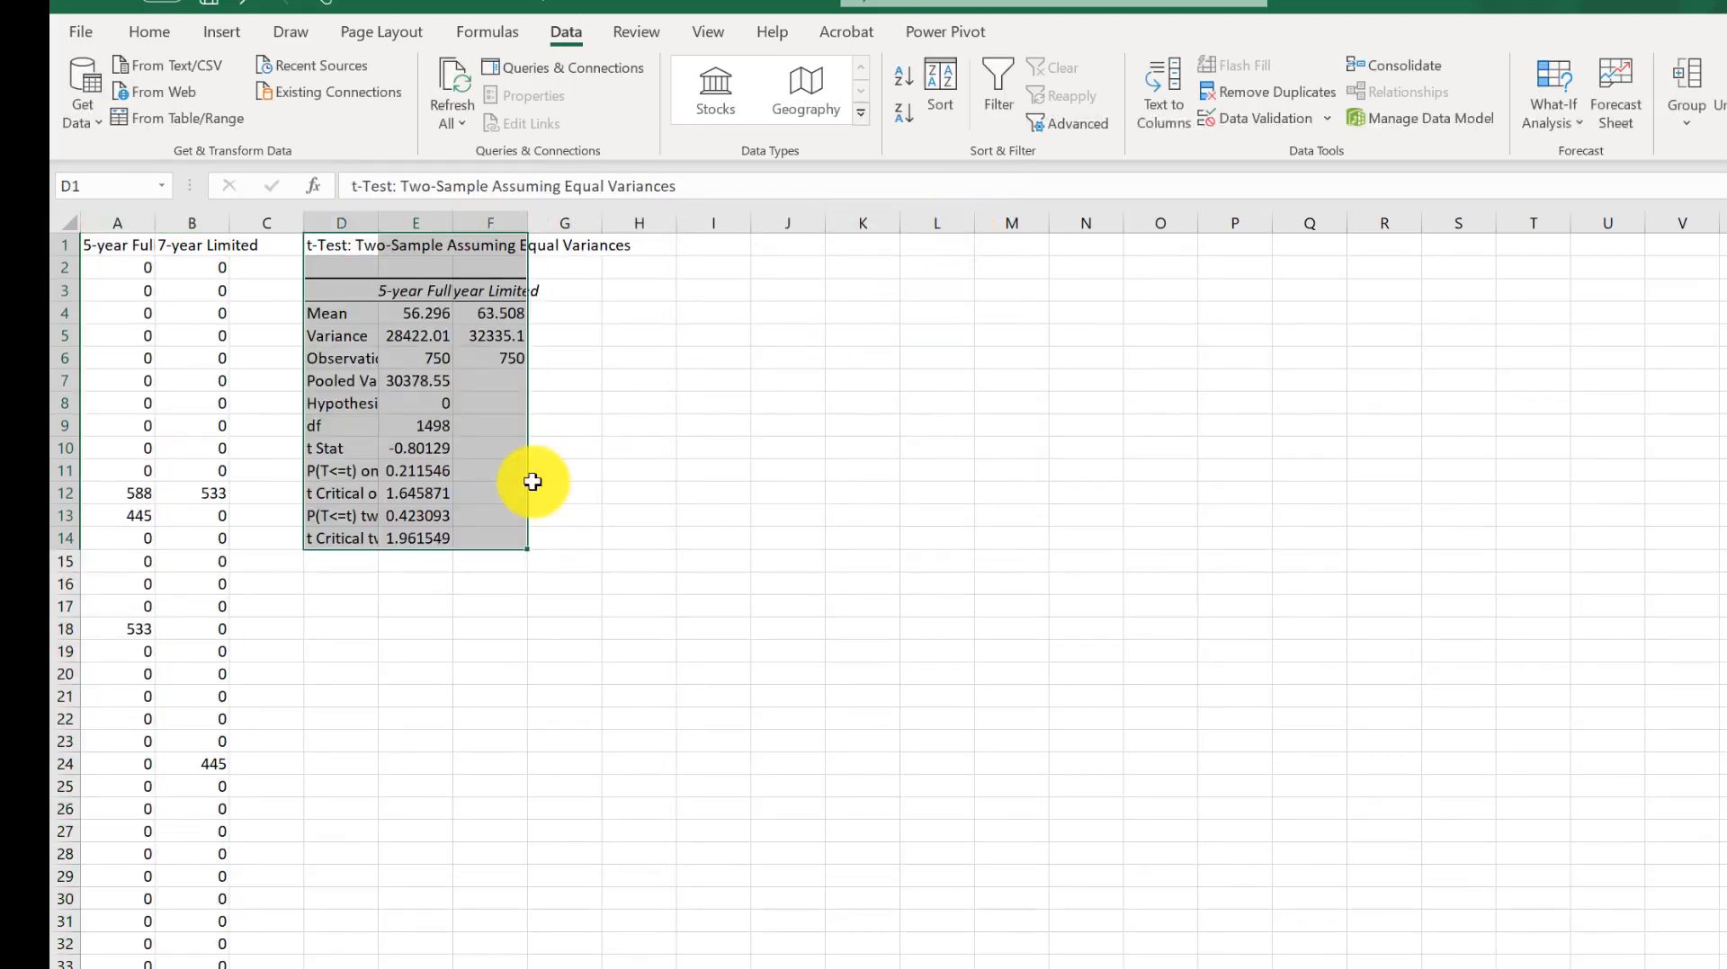
Step: Format the t-test values in E10:E14 to three decimal places and widen column D to fit the row labels
left_click_drag(438, 534, 435, 446)
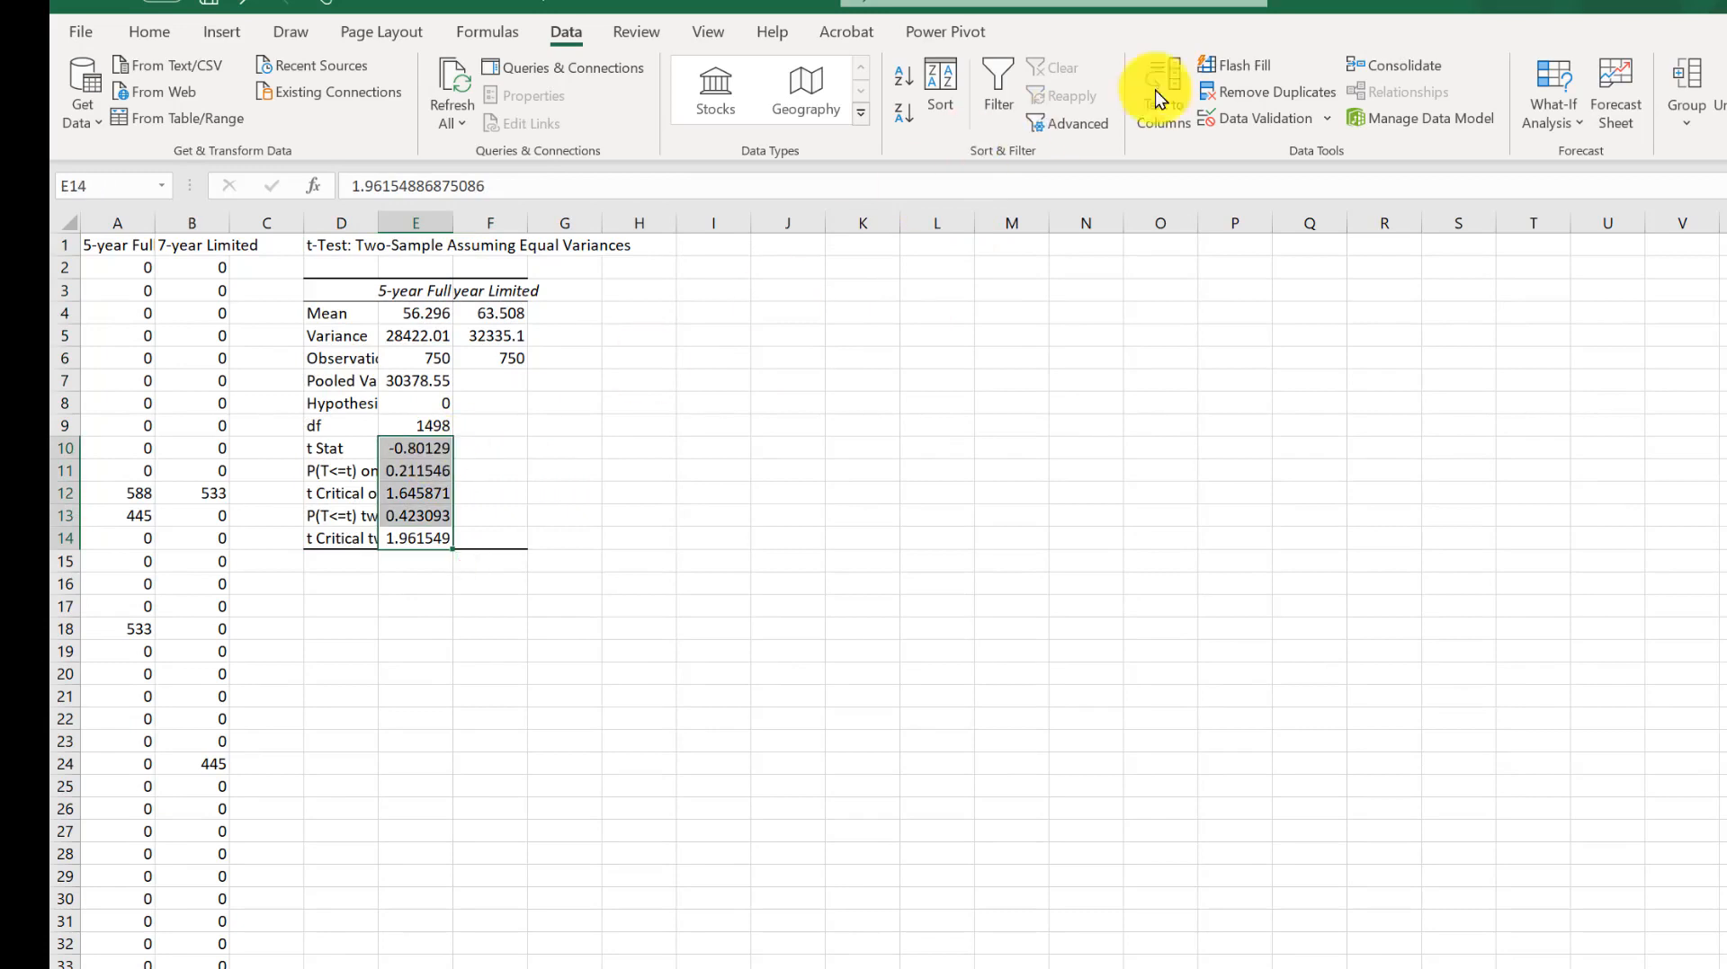
left_click(149, 32)
left_click(912, 116)
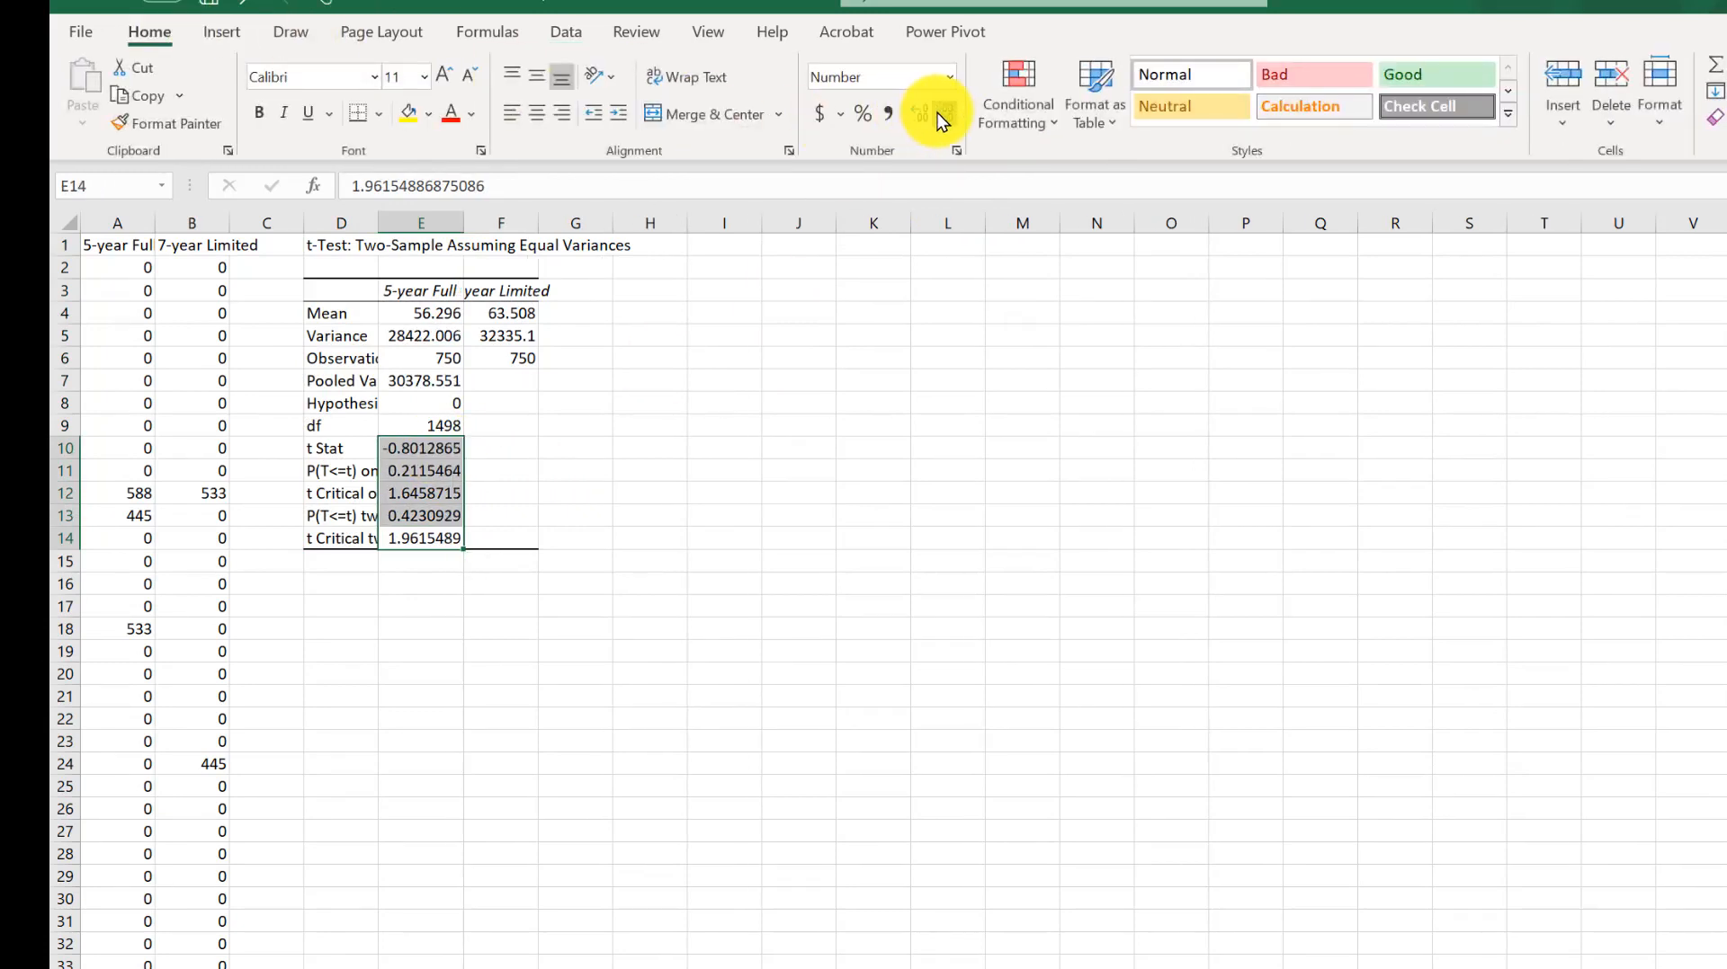
left_click(939, 114)
left_click(939, 115)
left_click(939, 114)
left_click(939, 114)
left_click(369, 381)
left_click_drag(378, 226, 611, 225)
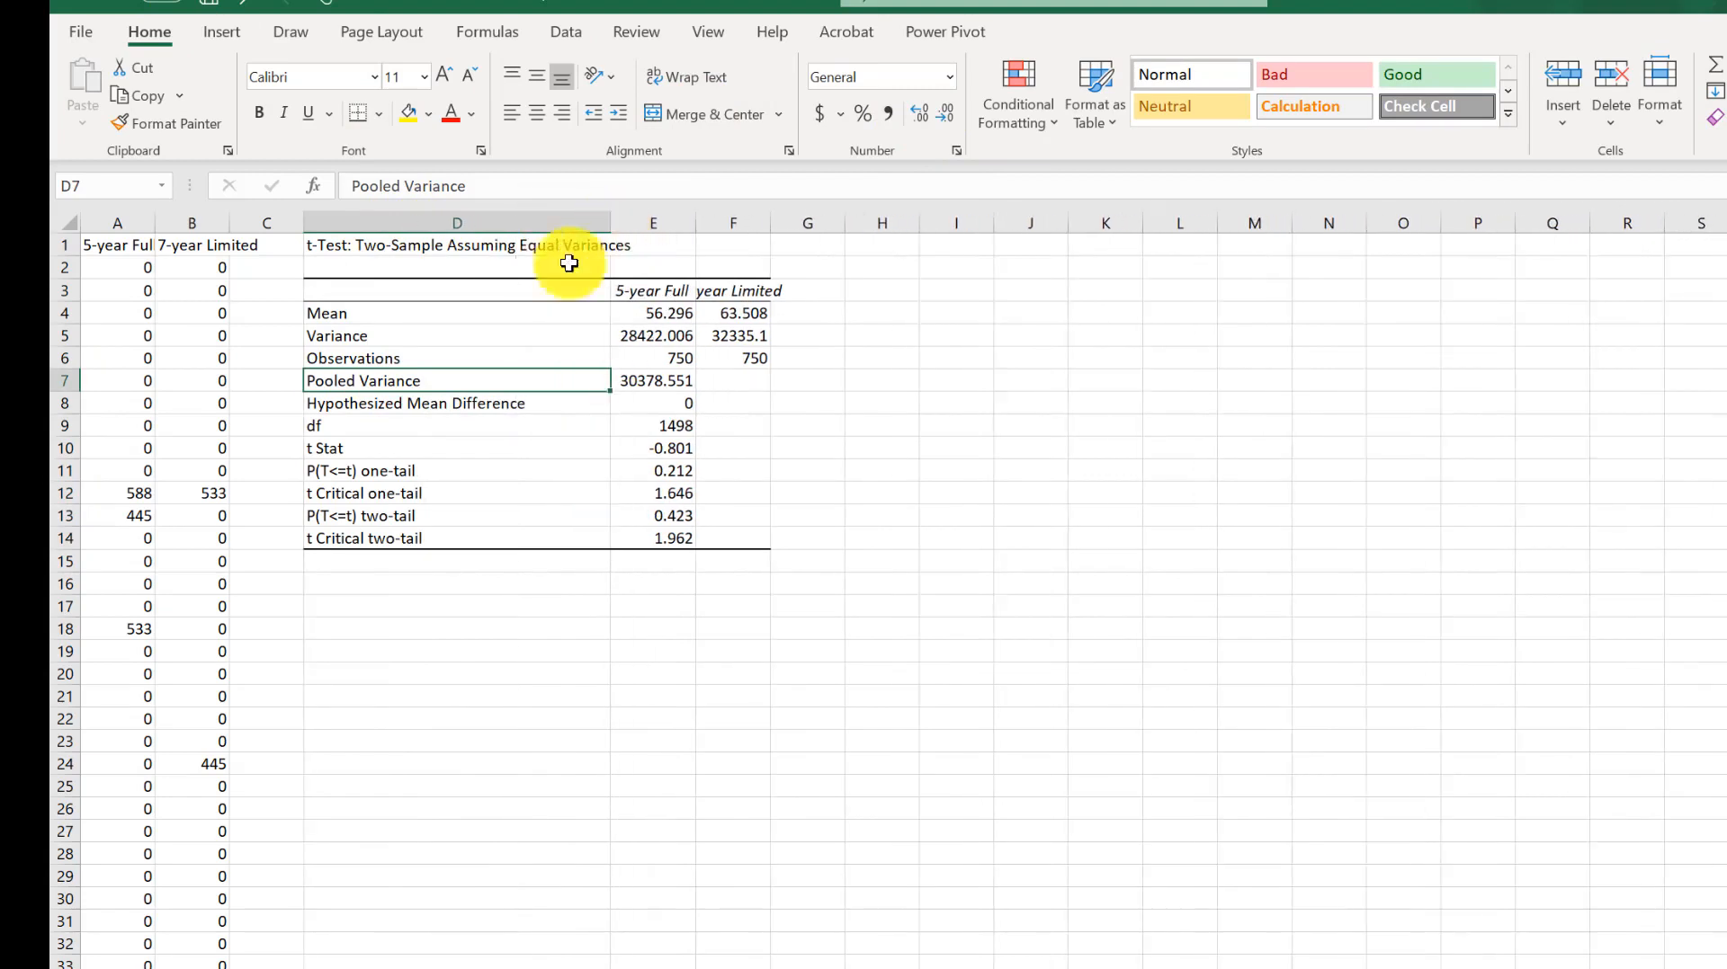
Step: Review the mean, variance, pooled variance and p-value rows, and highlight the P(T<=t) two-tail label in D13 in yellow
left_click(538, 315)
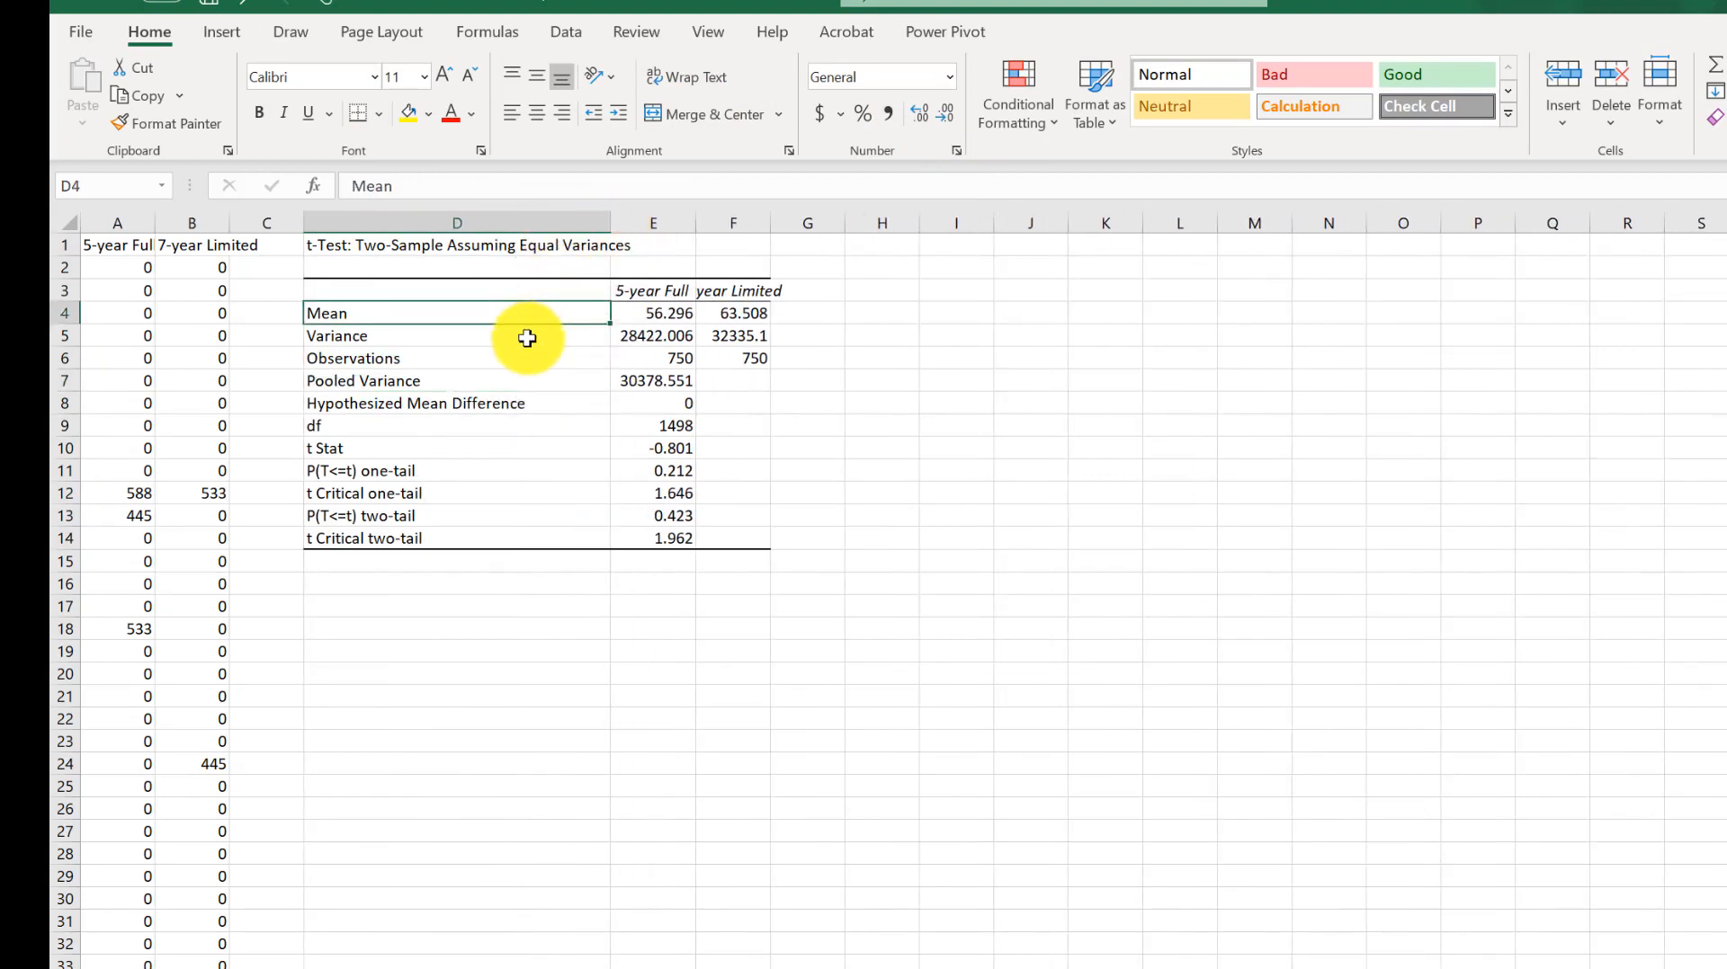
left_click(525, 338)
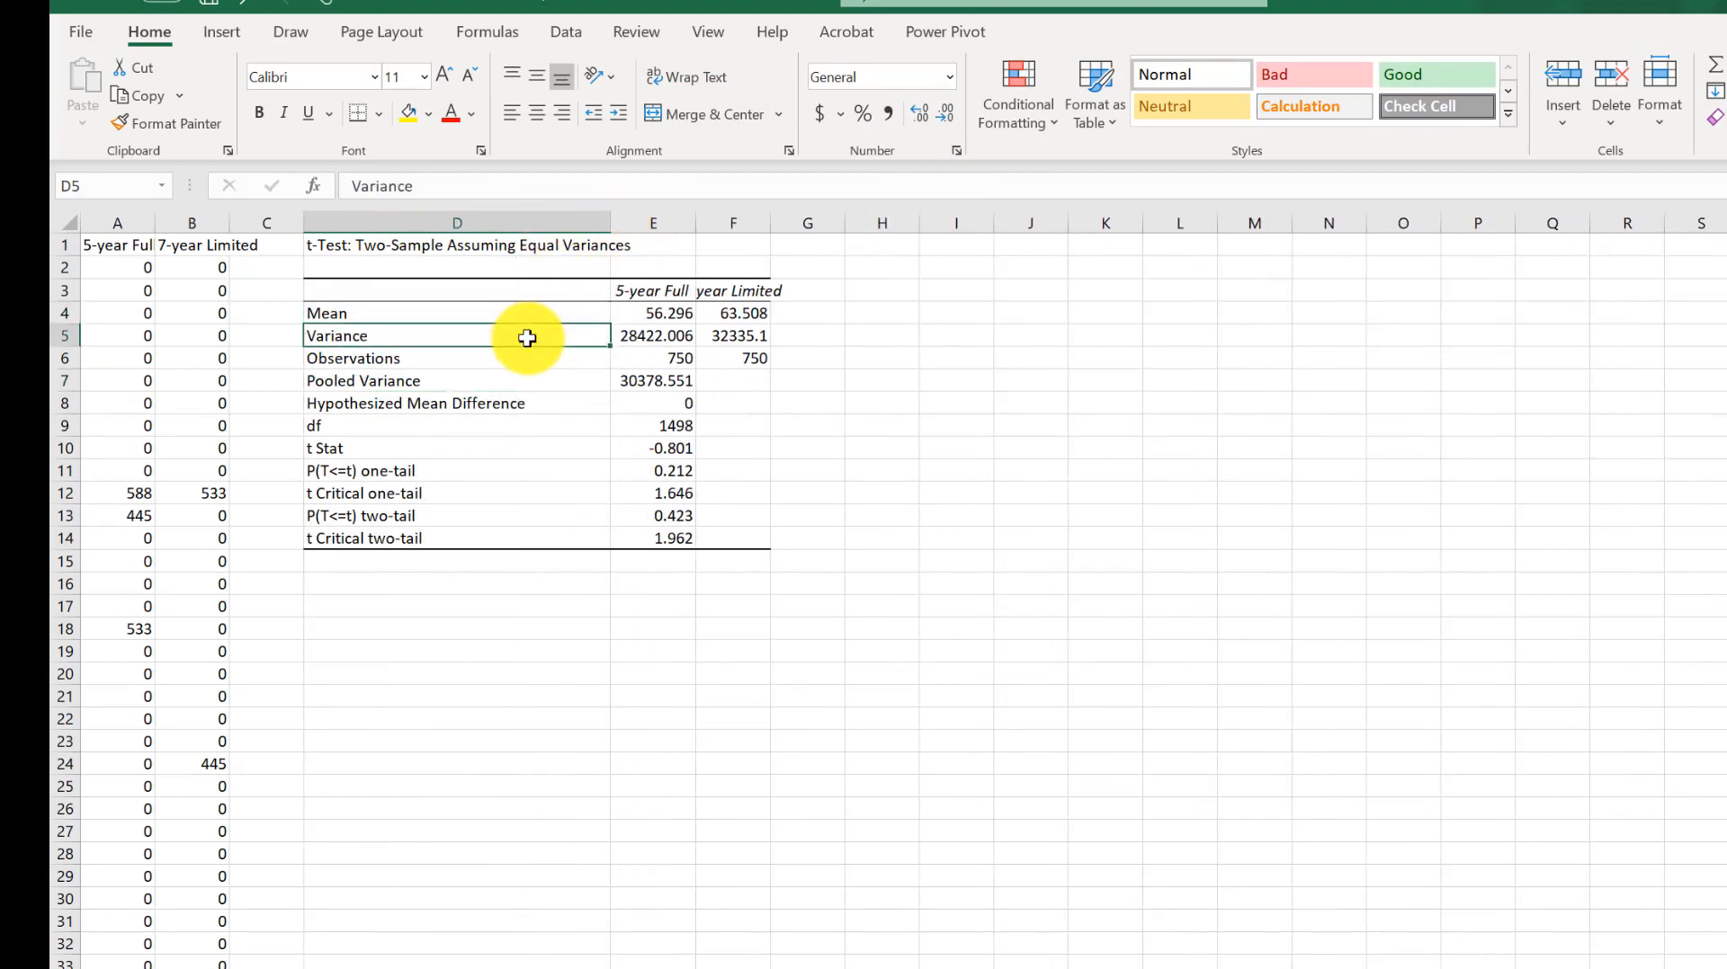
left_click(515, 385)
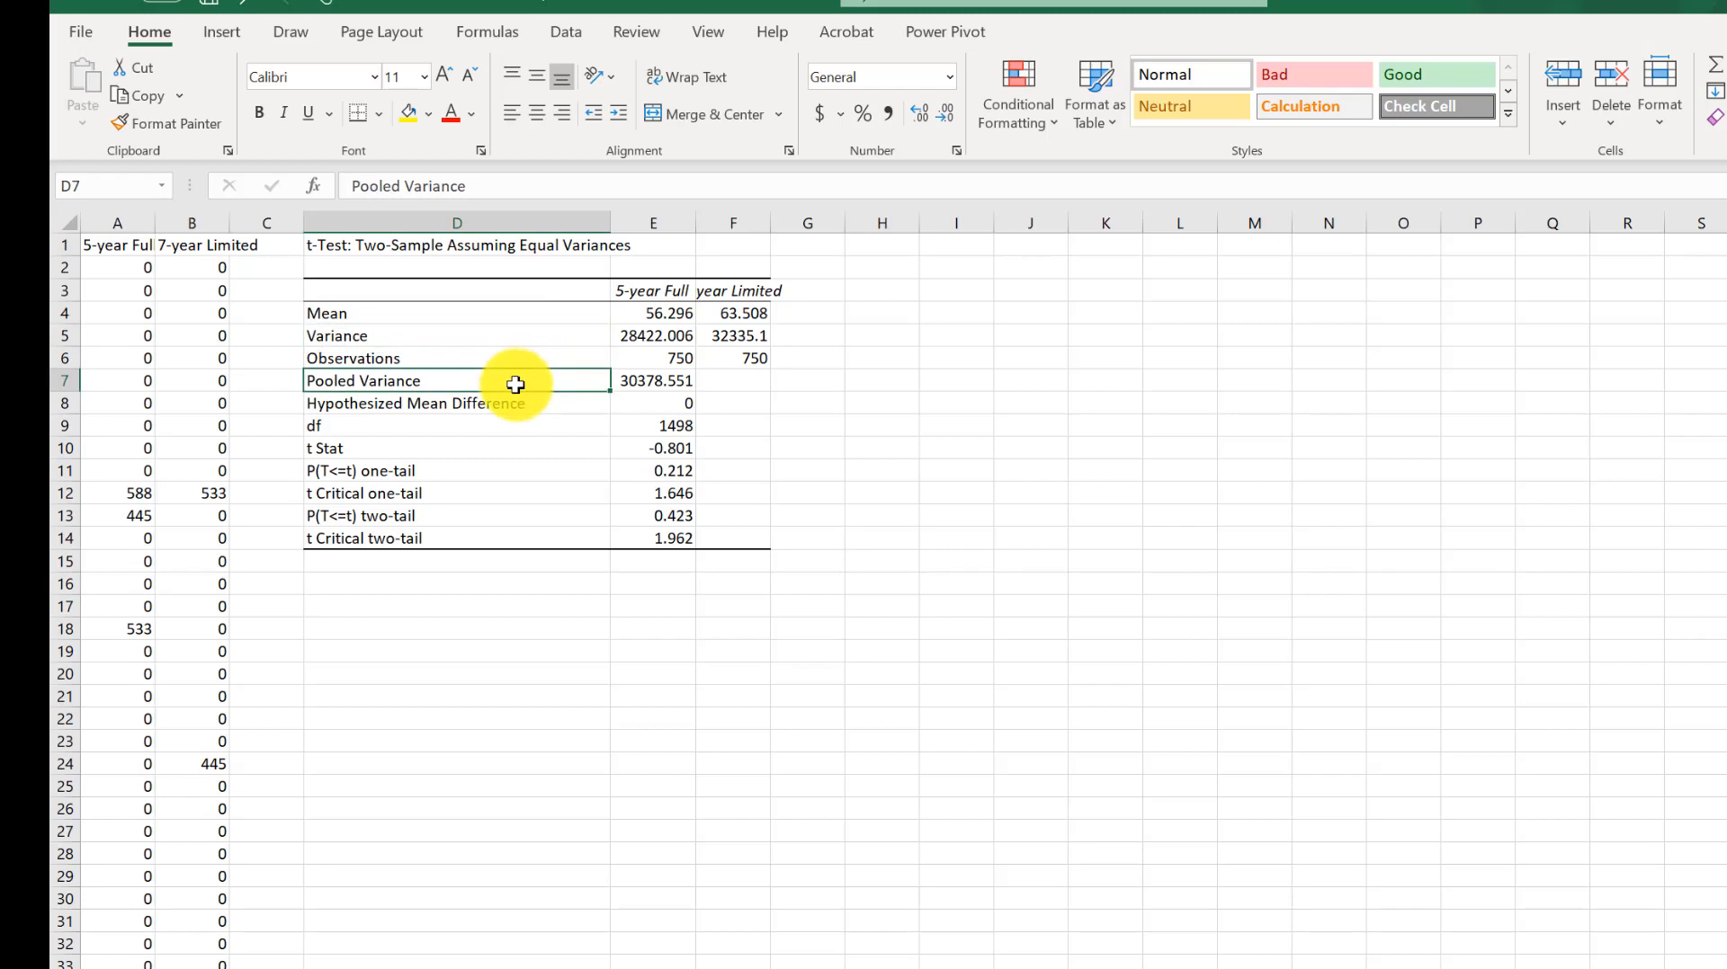
left_click(499, 472)
left_click(482, 517)
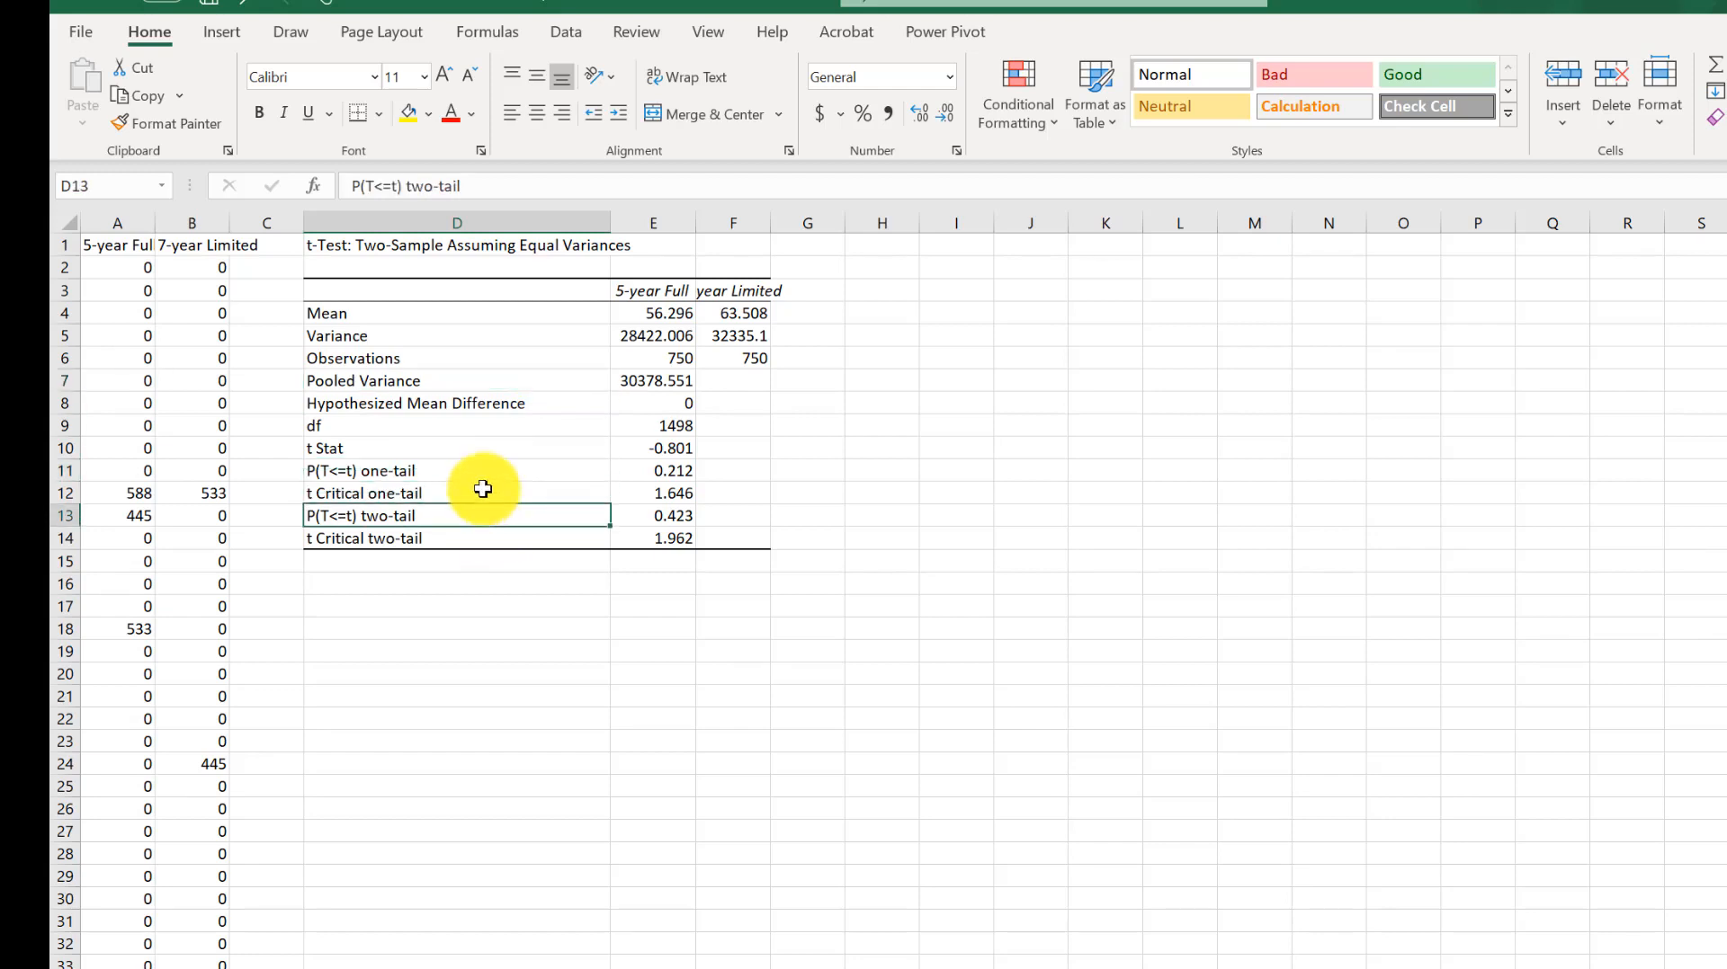
left_click(479, 472)
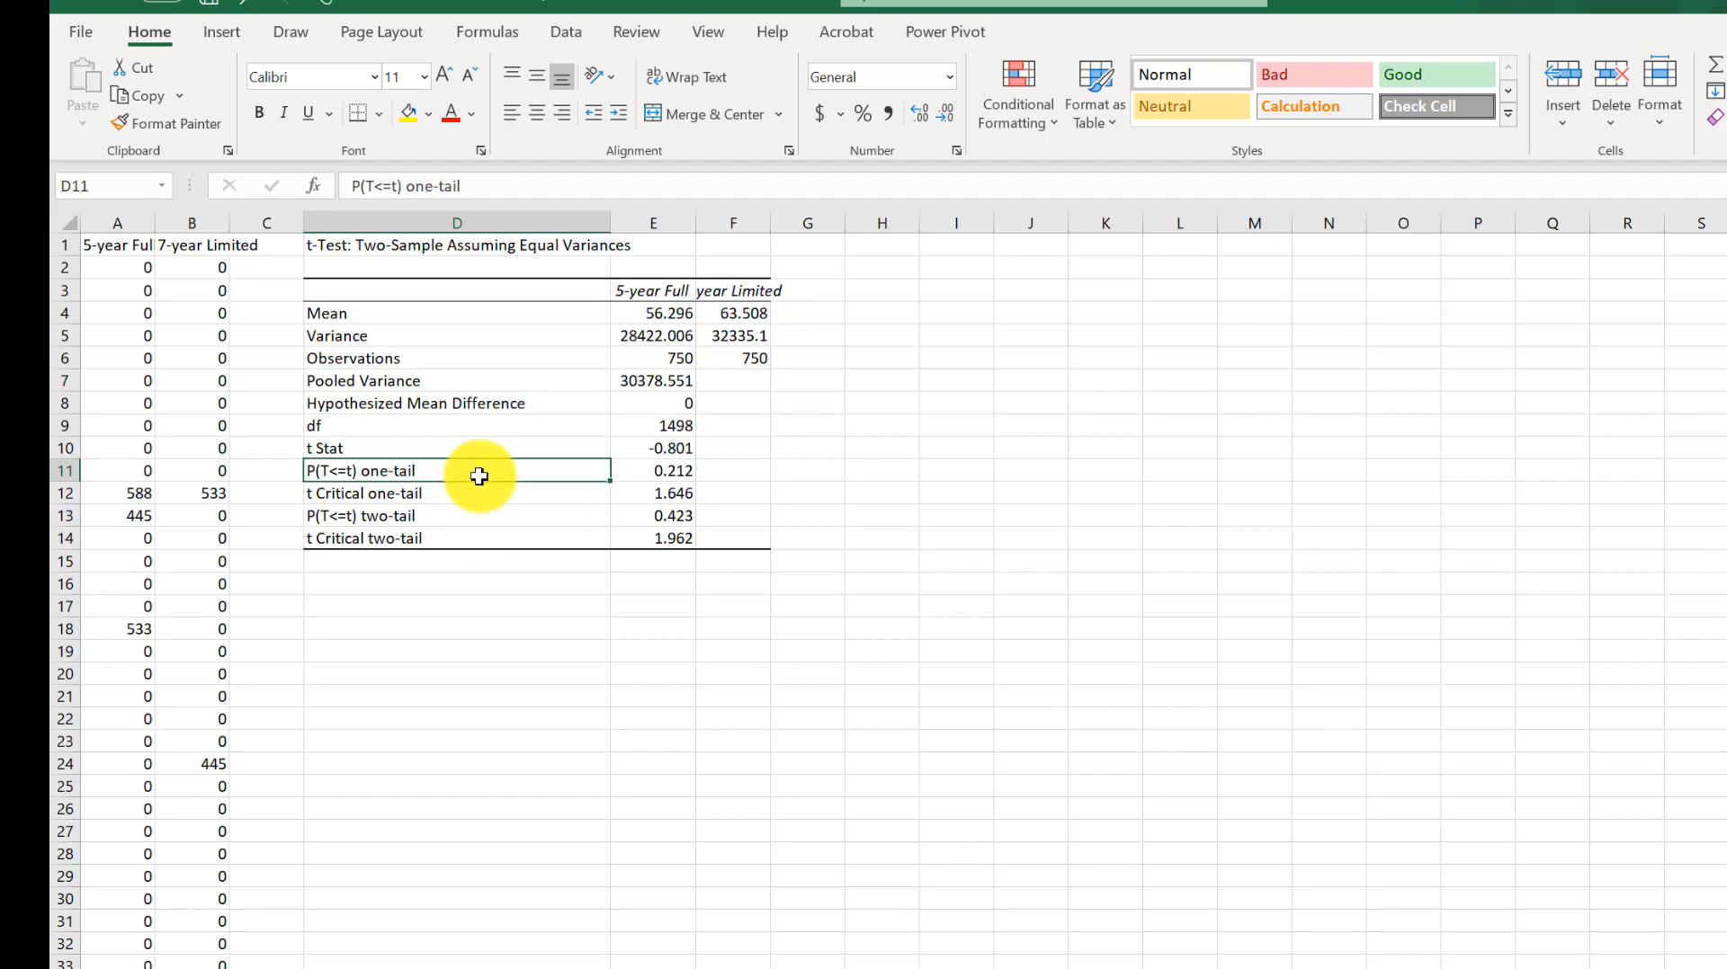
left_click(472, 519)
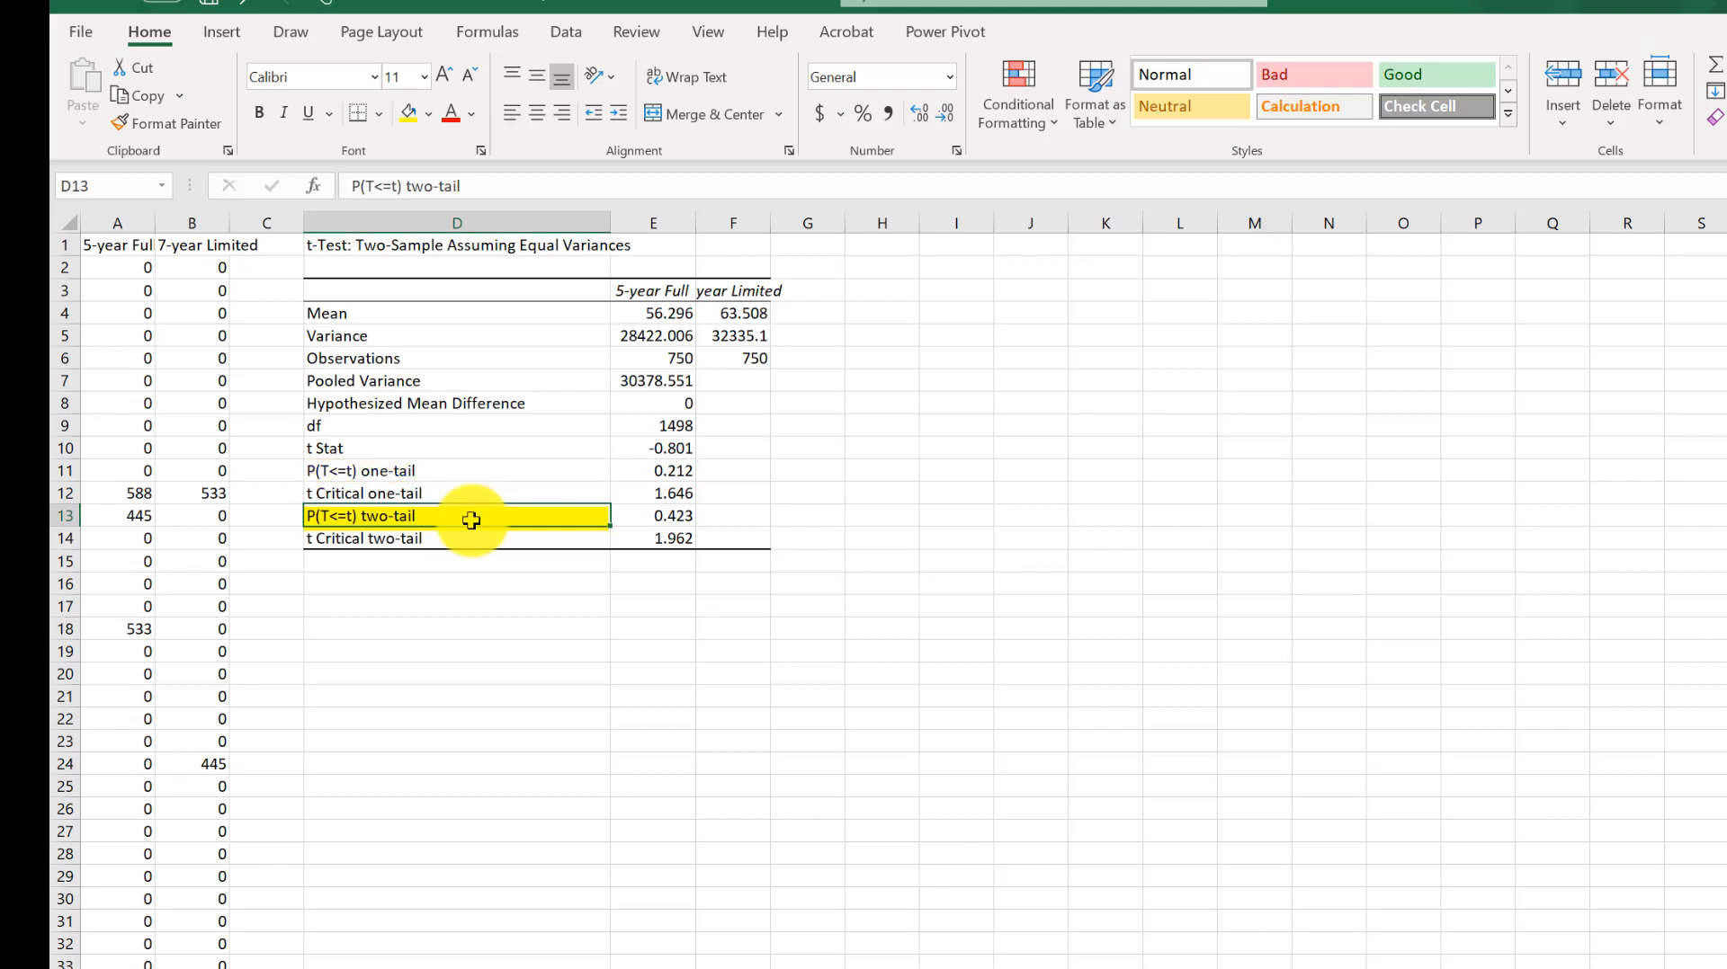
key("Right")
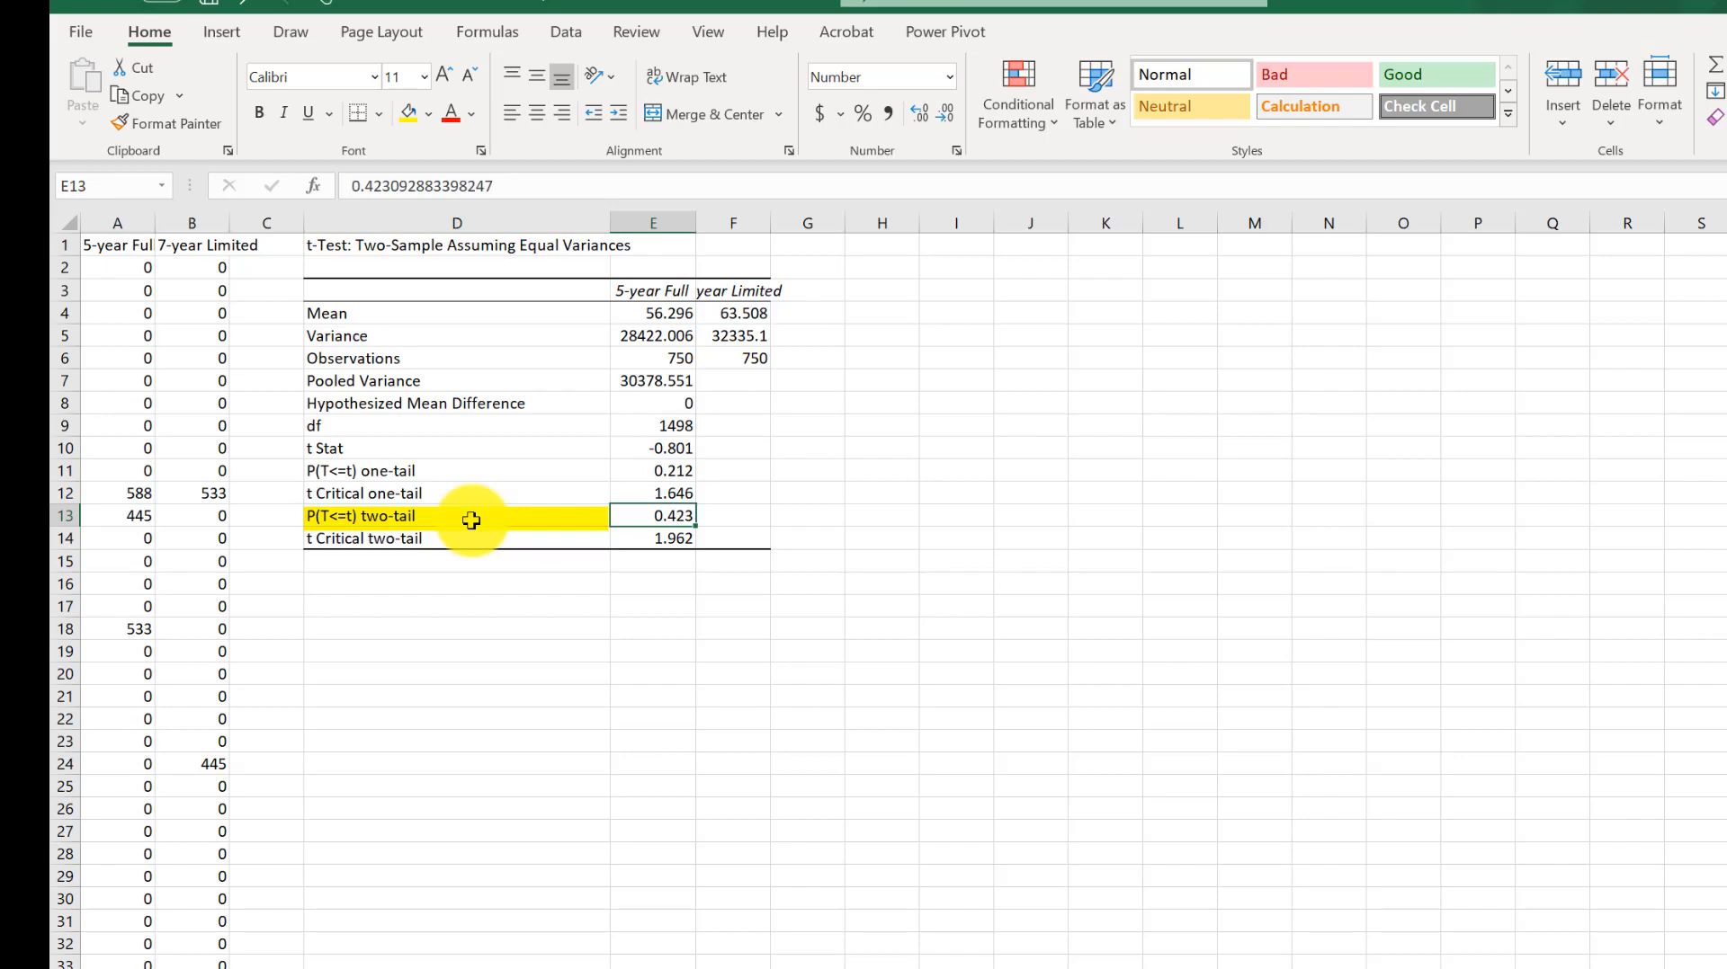